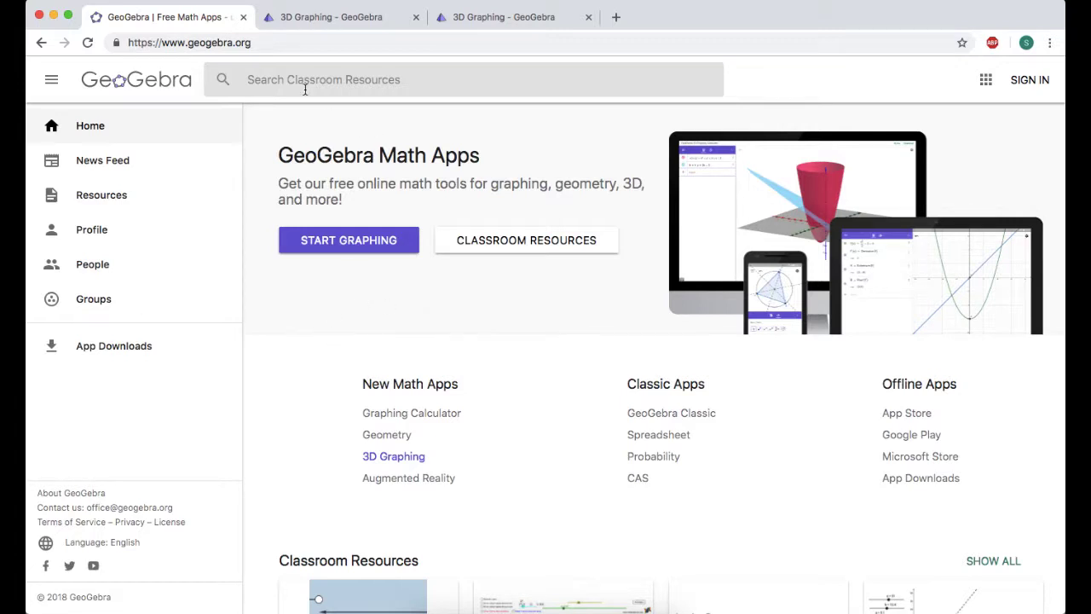
Step: Open a new 3D Graphing page, then in the existing double-cone graph set r1 to 3.7, t1 to 4.08 and v to 0.87
click(401, 458)
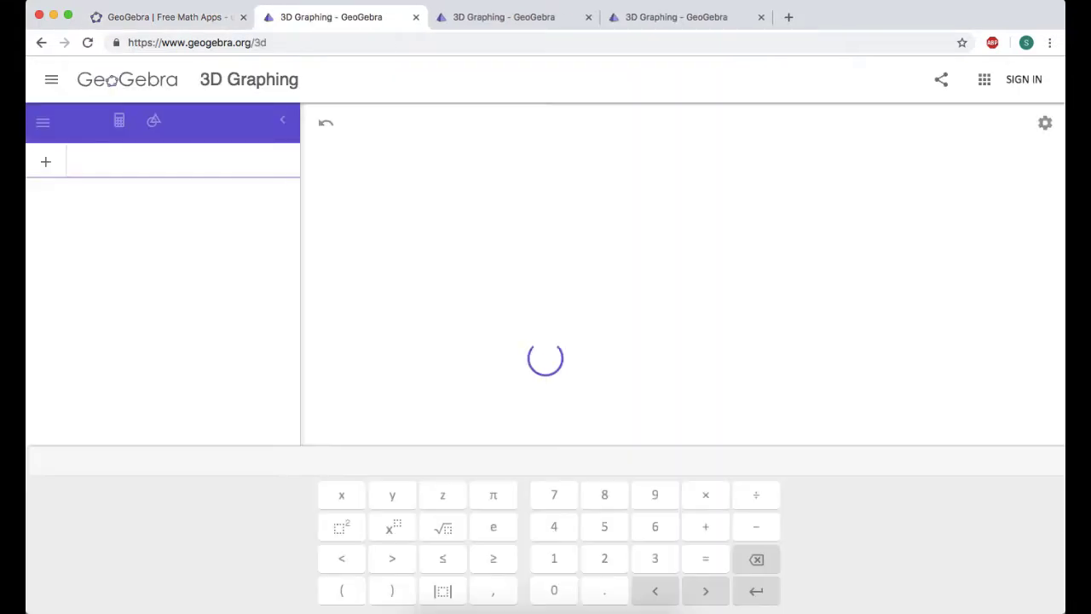
click(682, 22)
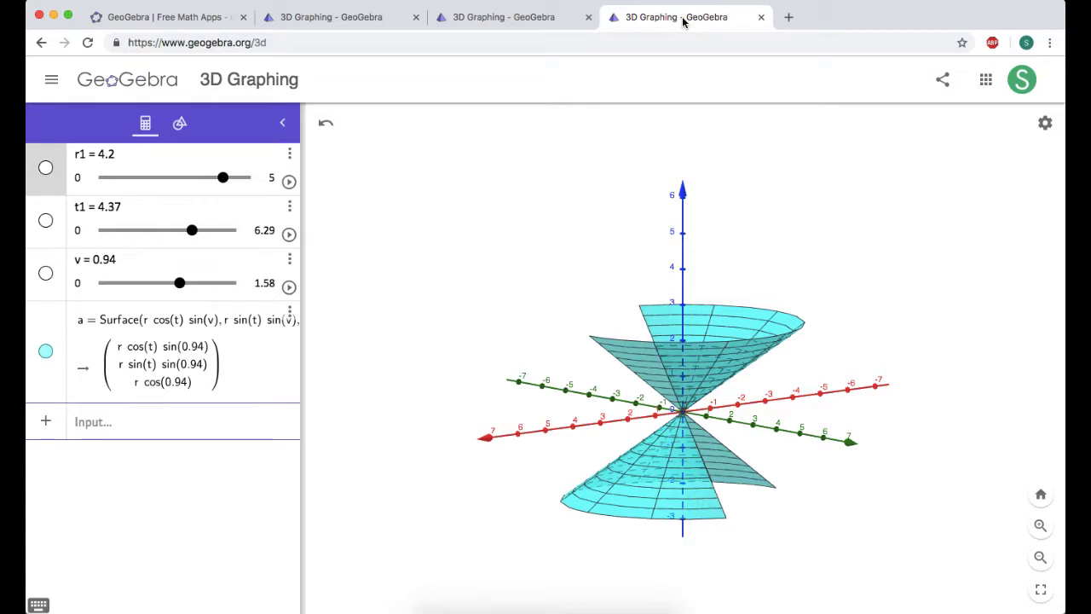
mouse_move(494, 358)
mouse_down()
mouse_move(535, 369)
mouse_move(494, 367)
mouse_up()
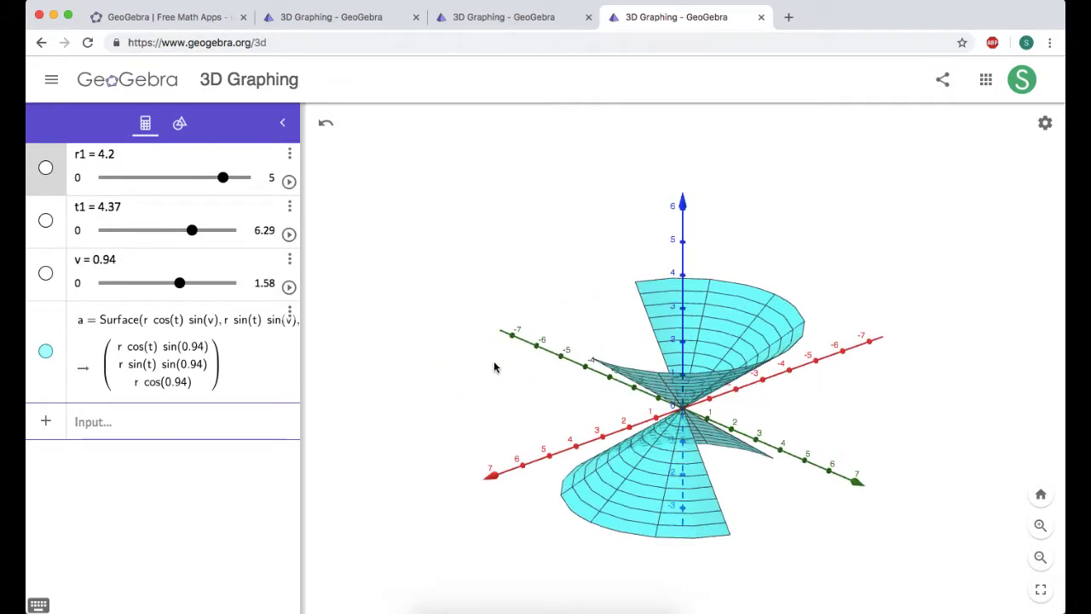
drag(224, 179, 208, 180)
mouse_move(193, 232)
mouse_down()
mouse_move(161, 232)
mouse_move(188, 232)
mouse_up()
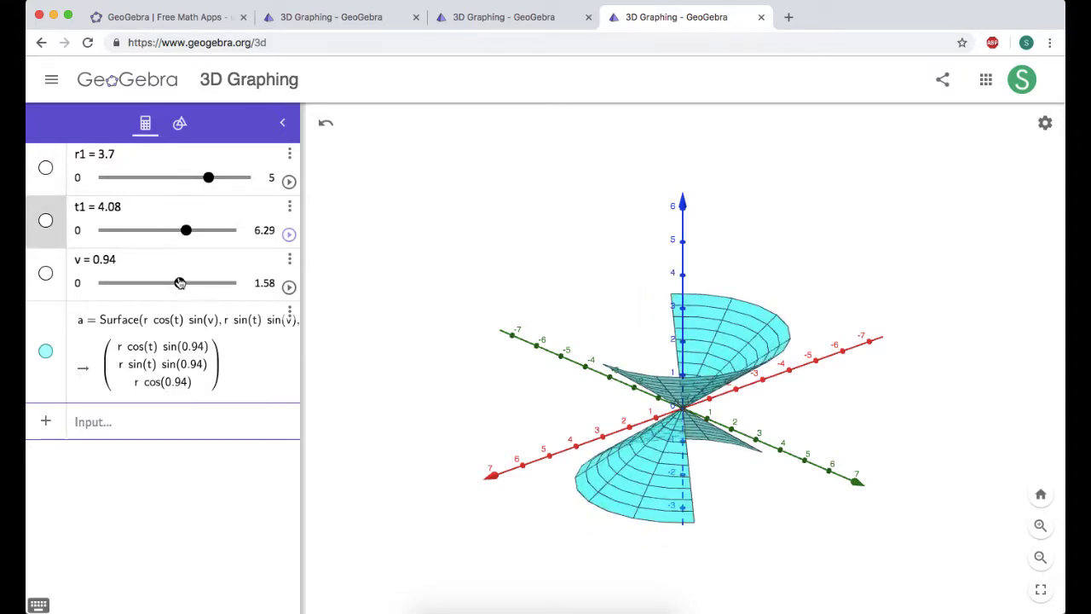
mouse_move(180, 282)
mouse_down()
mouse_move(151, 283)
mouse_move(175, 283)
mouse_up()
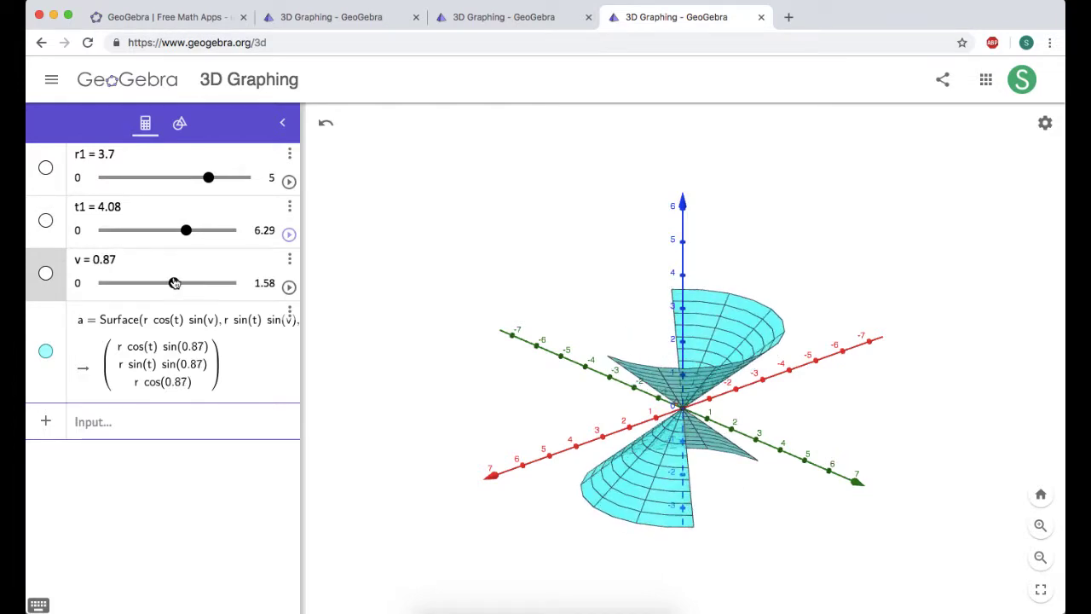
Step: Examine the partial sphere surface in its own graph from another angle, and return to the empty 3D graph
click(523, 18)
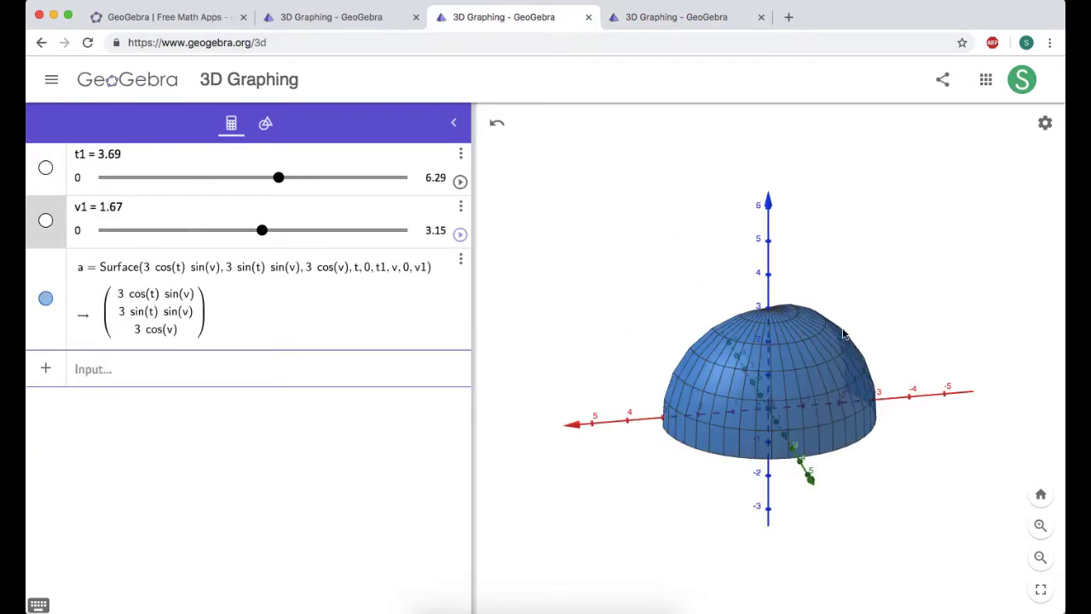
drag(673, 438, 698, 438)
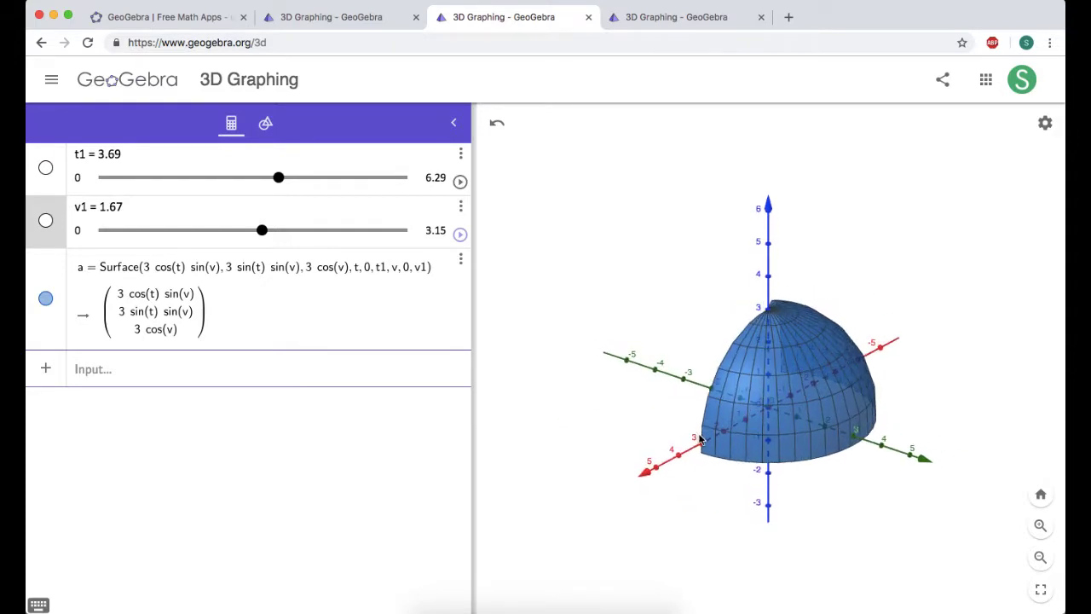
click(335, 23)
Step: Plot the ellipsoid x^2+y^2+9z^2=9 in the empty 3D graph
click(135, 167)
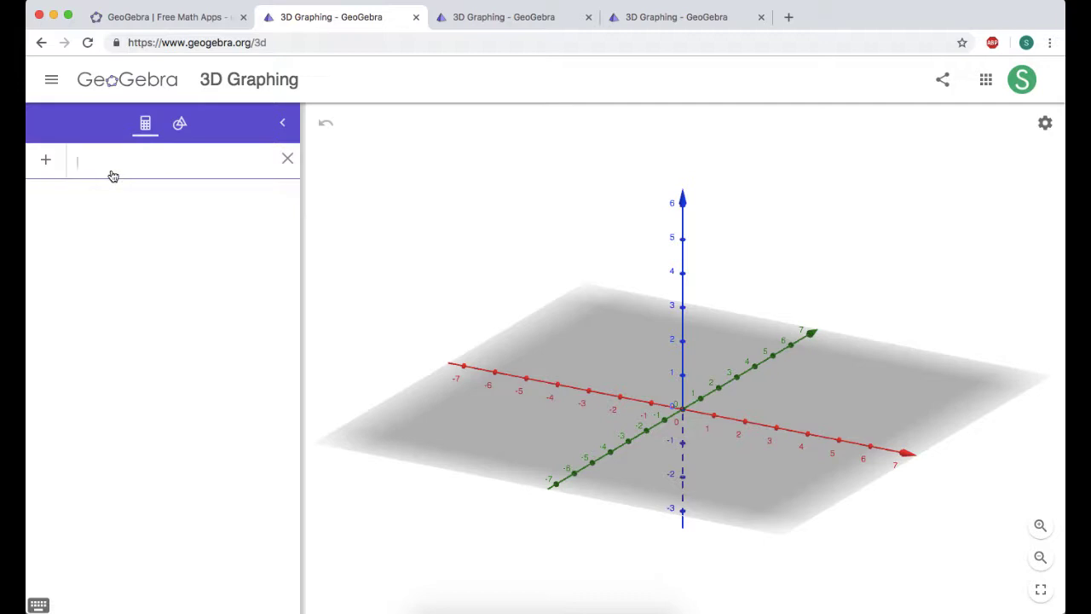
text(x^2+y)
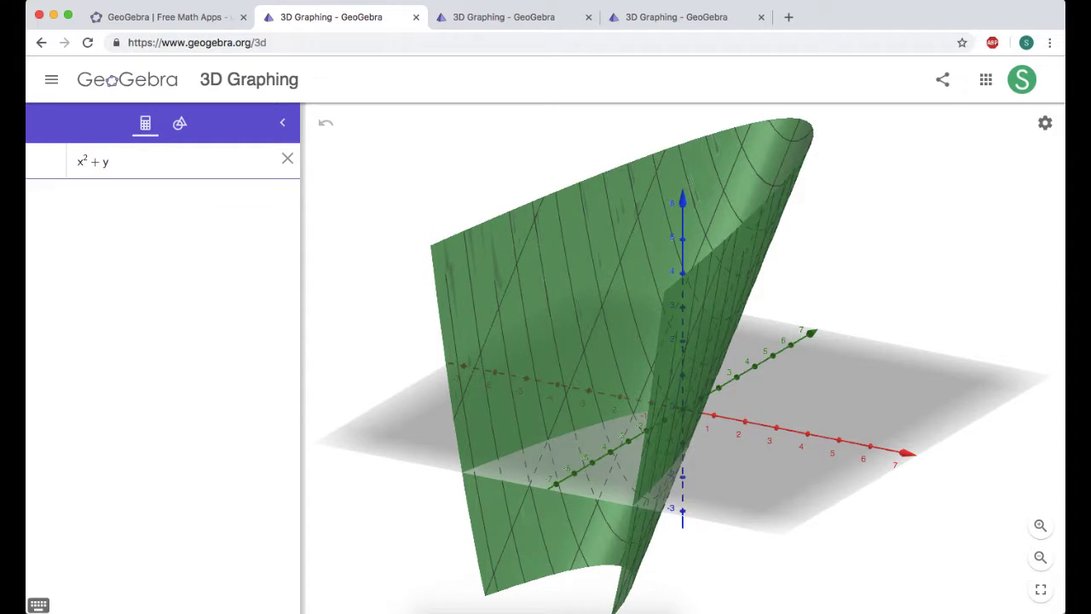
text(^2)
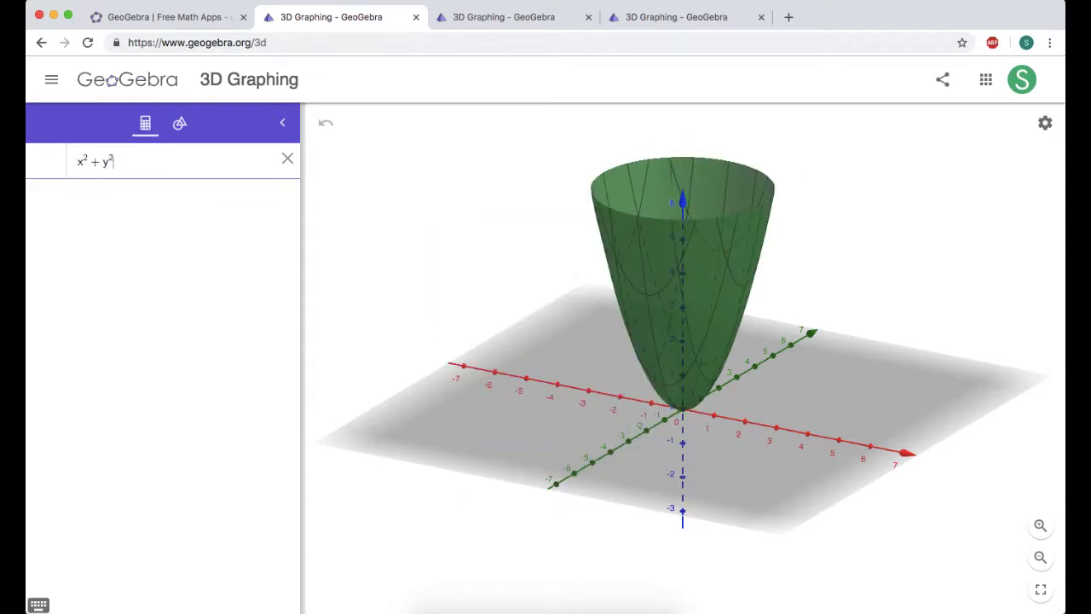
text(+9z)
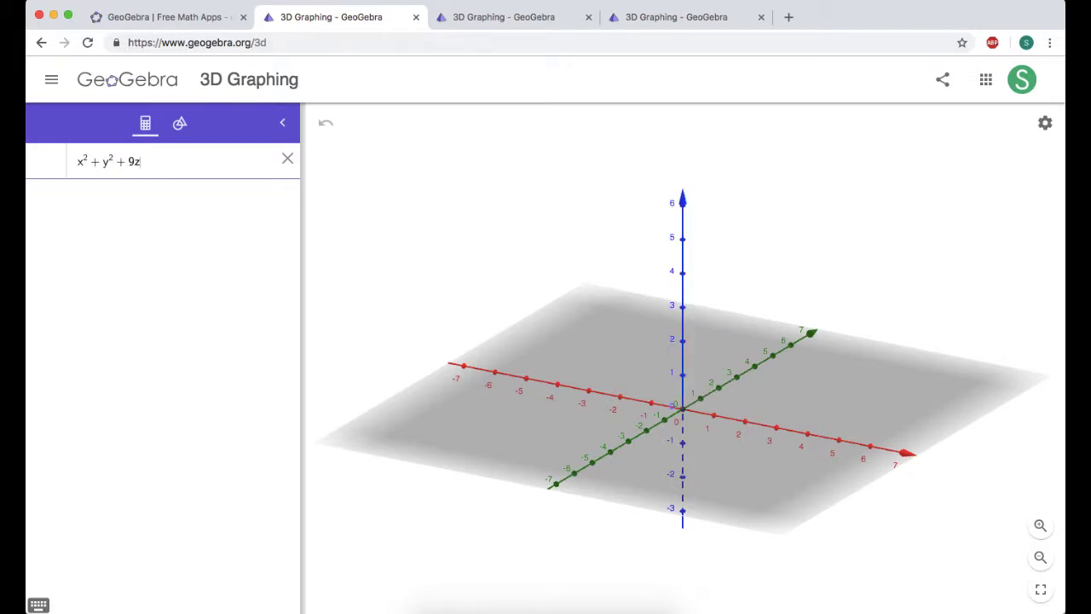
text(^2=9)
key(Return)
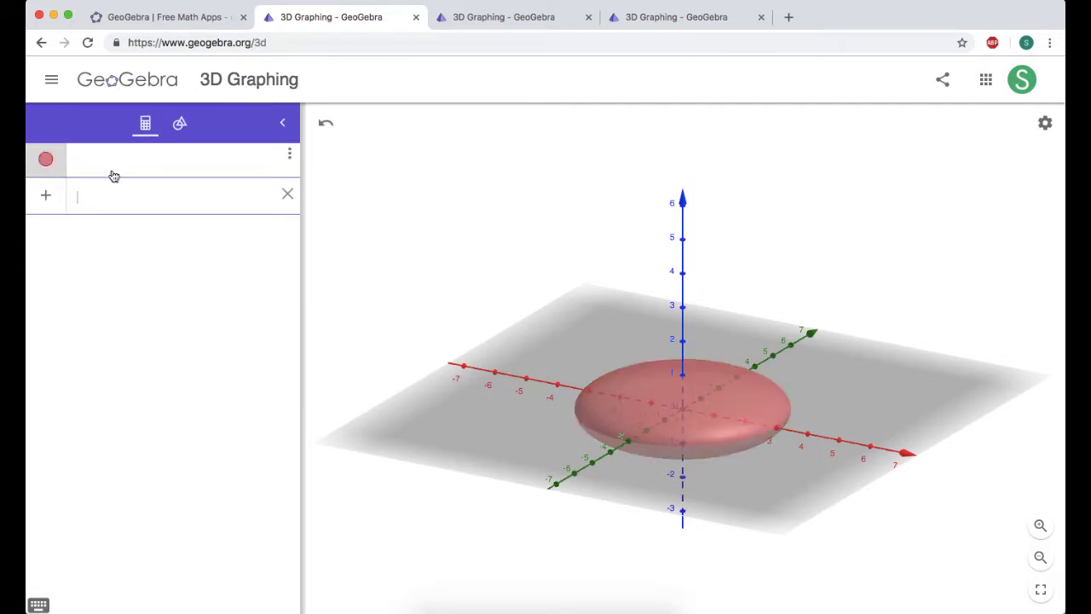
Step: Hide the gray xy-plane in the 3D view, keeping the axes displayed
mouse_move(789, 494)
mouse_down()
mouse_move(752, 463)
mouse_move(750, 482)
mouse_move(801, 492)
mouse_up()
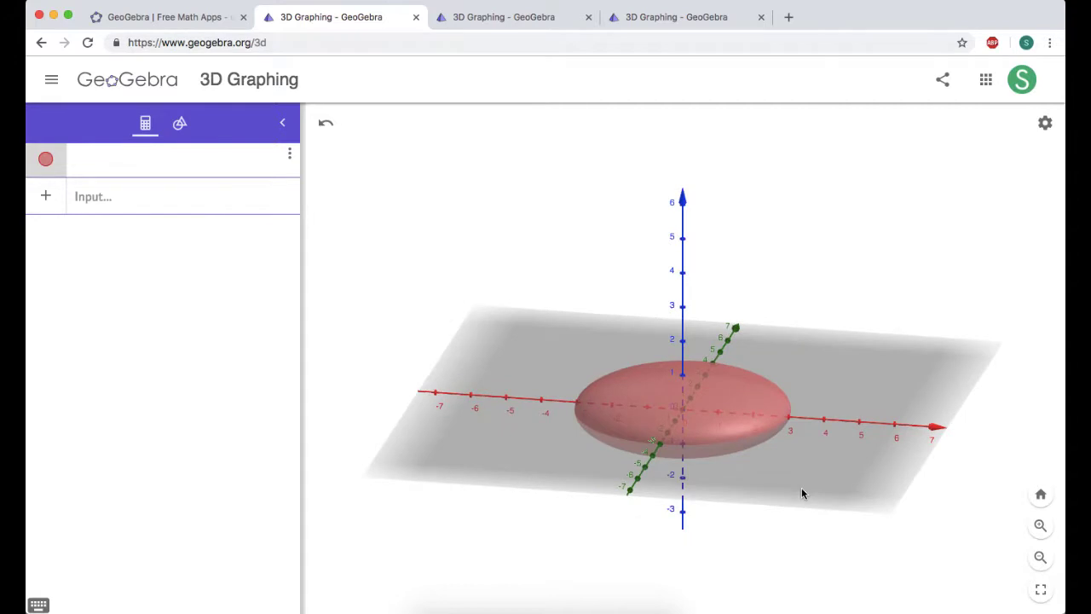
right_click(539, 358)
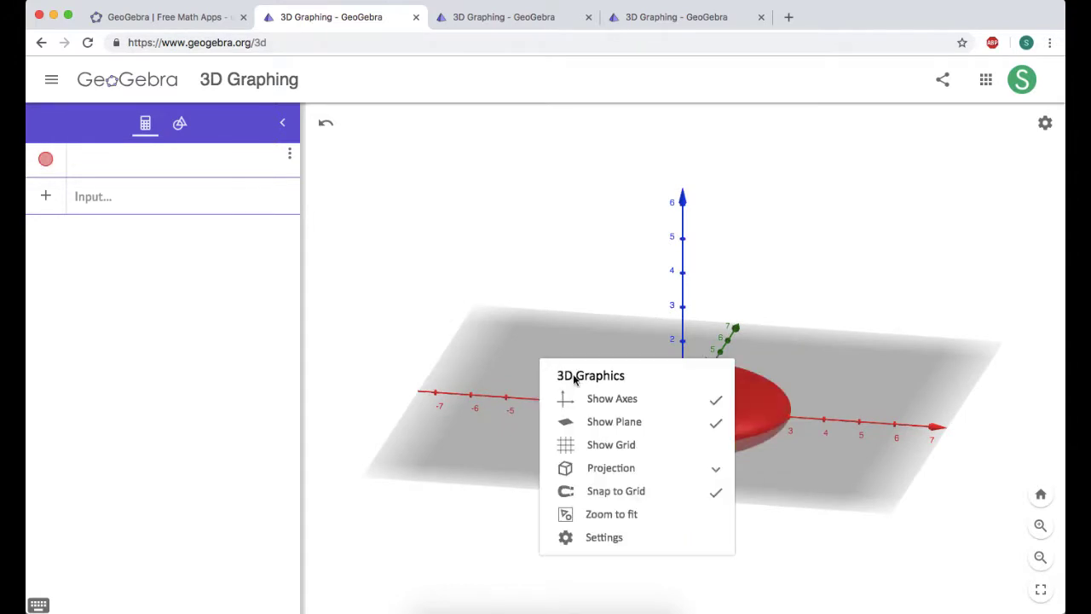
click(622, 422)
drag(815, 487, 587, 470)
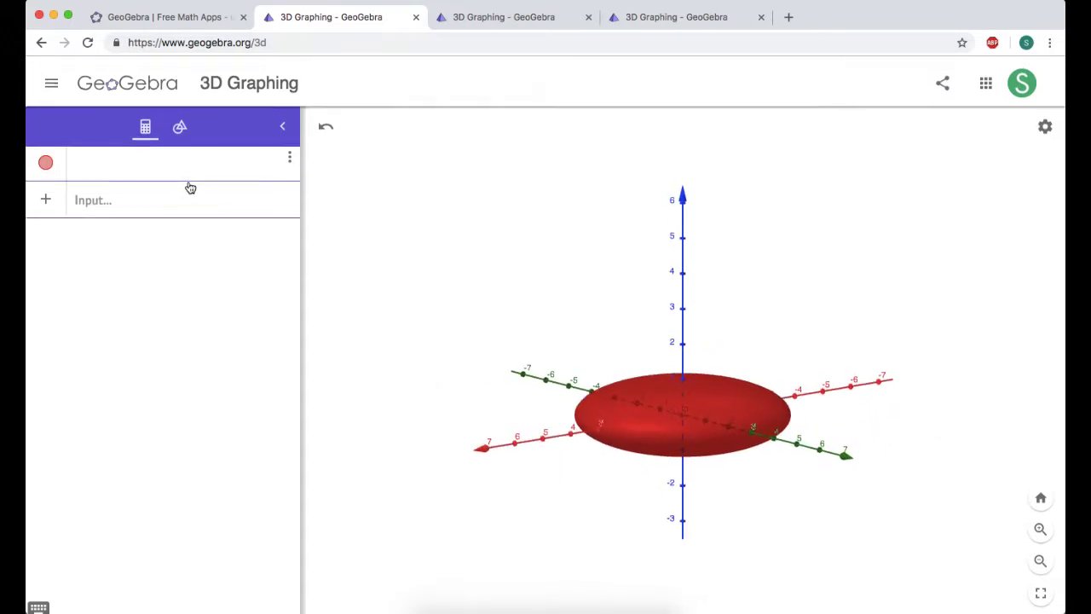
Step: Hide the ellipsoid and delete its equation from the graph
click(223, 163)
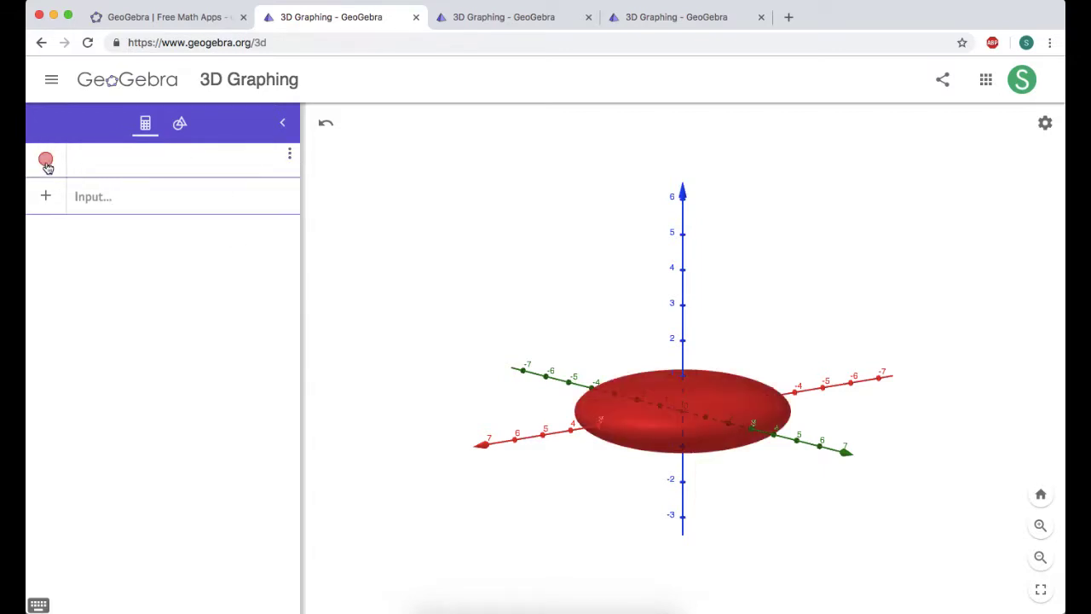
click(45, 161)
click(289, 158)
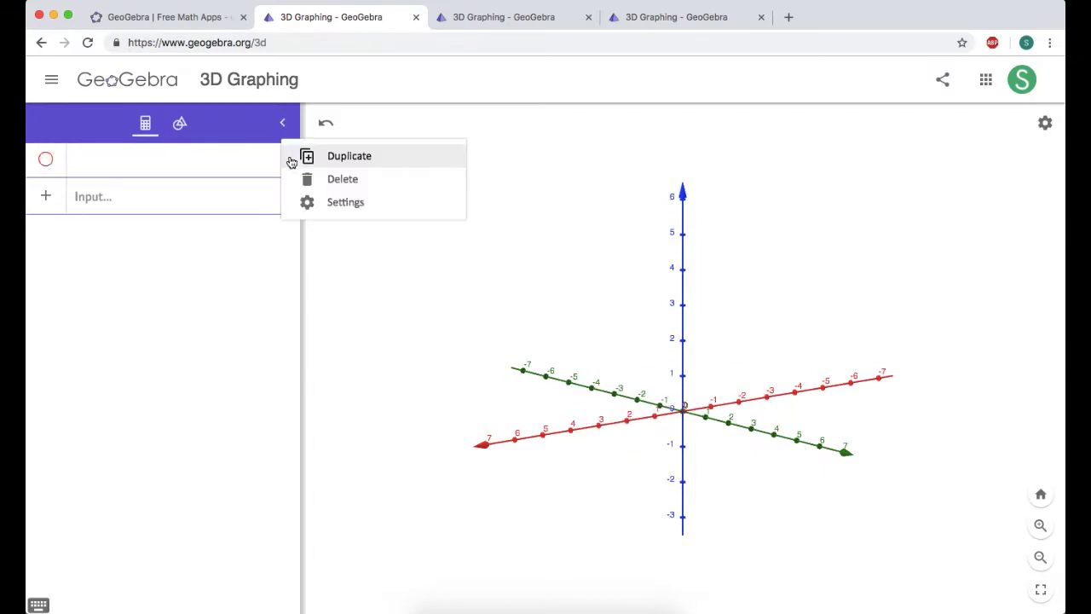
click(319, 184)
Step: Define the function k(v) = 3/sqrt(1+8cos(v)^2)
click(121, 168)
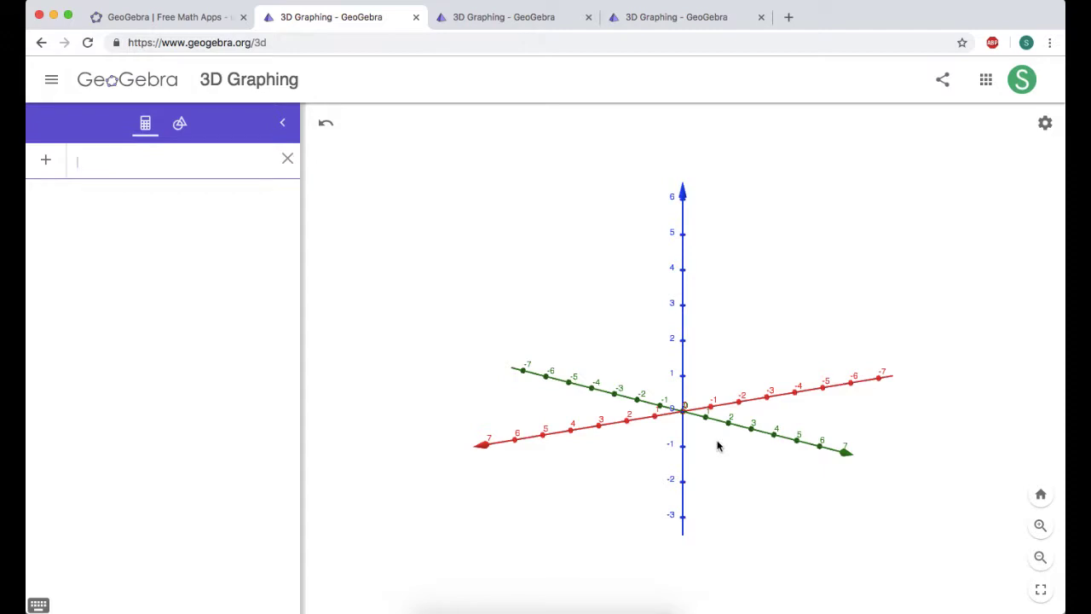
text(k(v))
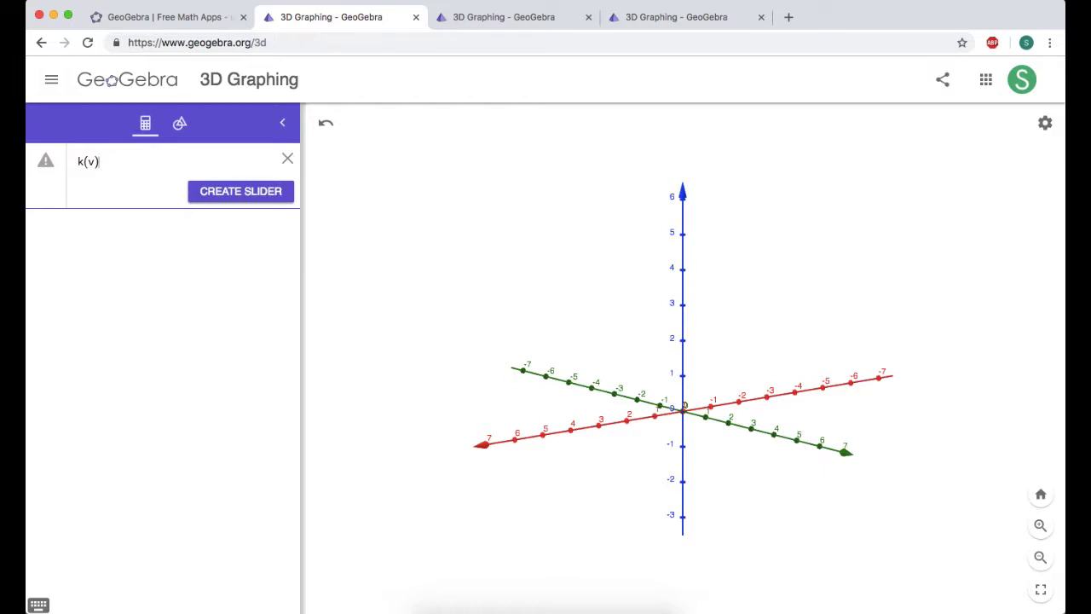
text(= 3/)
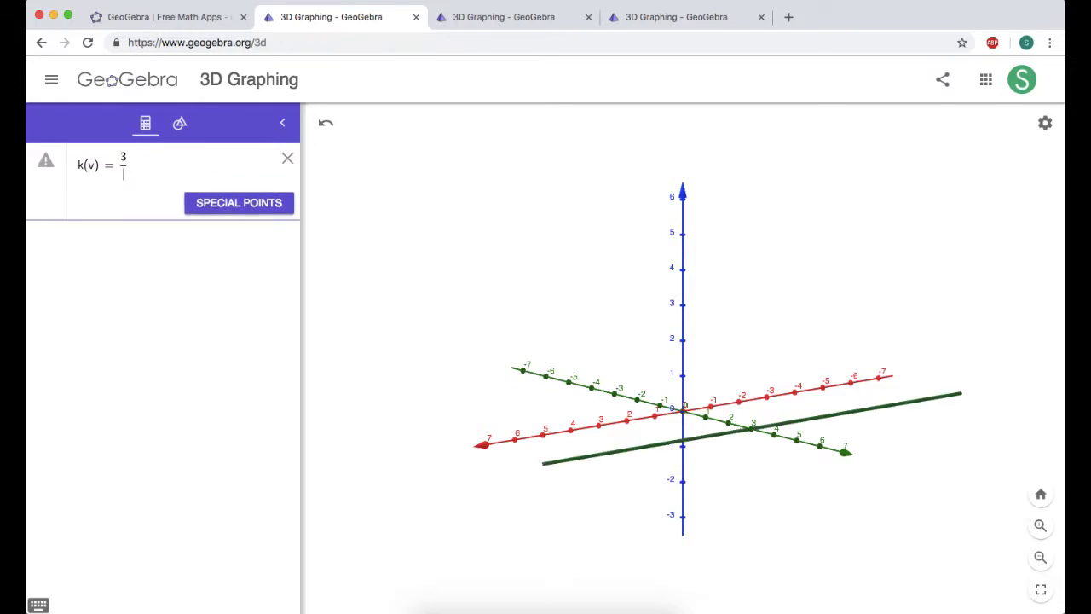
text(sqrt()
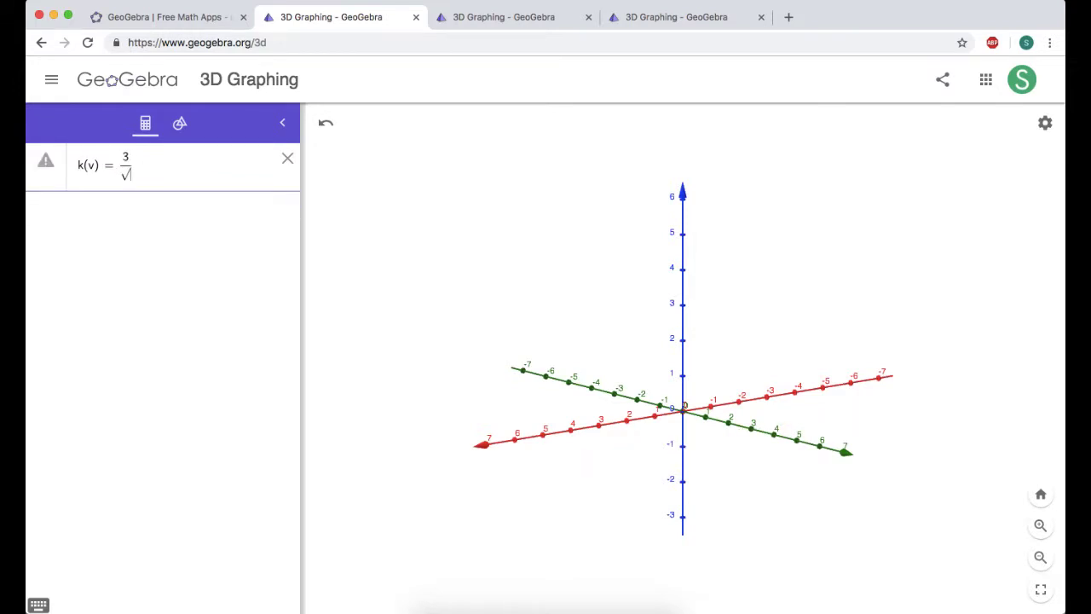
text(1 + )
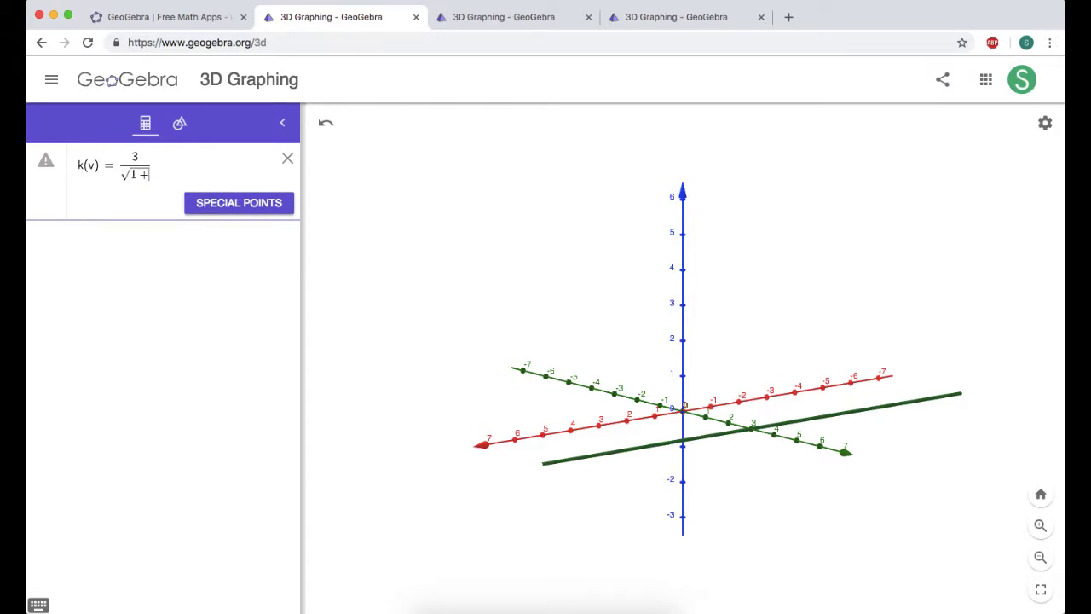
text(8cos(v))
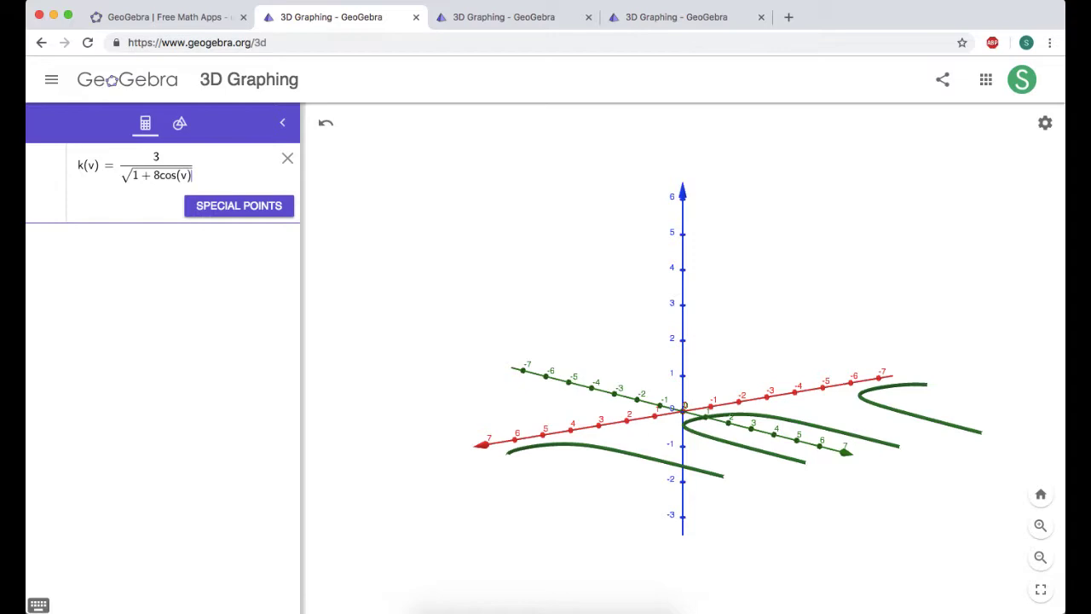
text(^2)
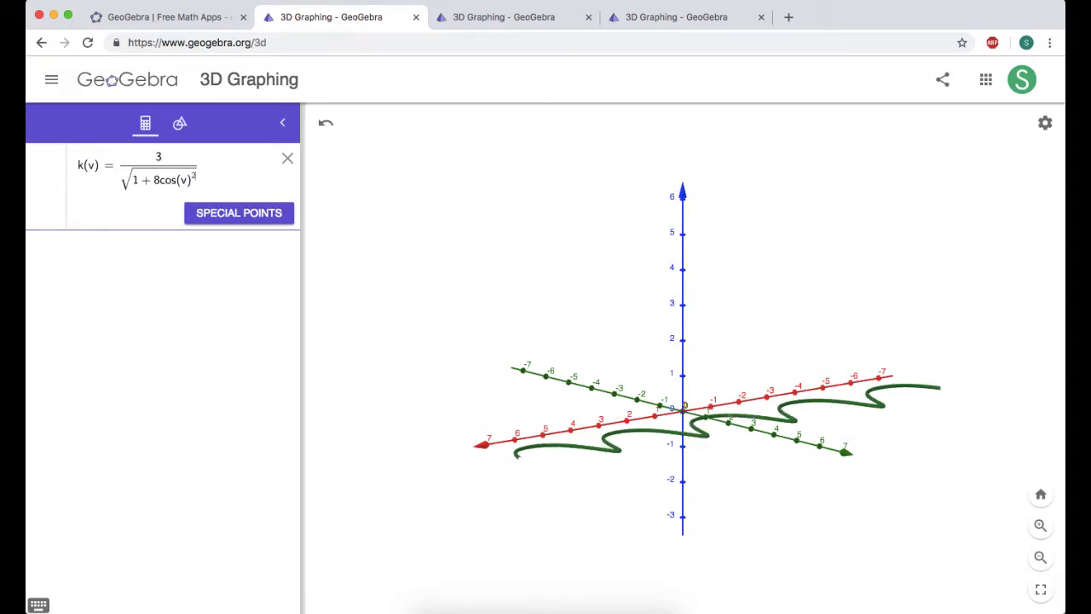
key(Return)
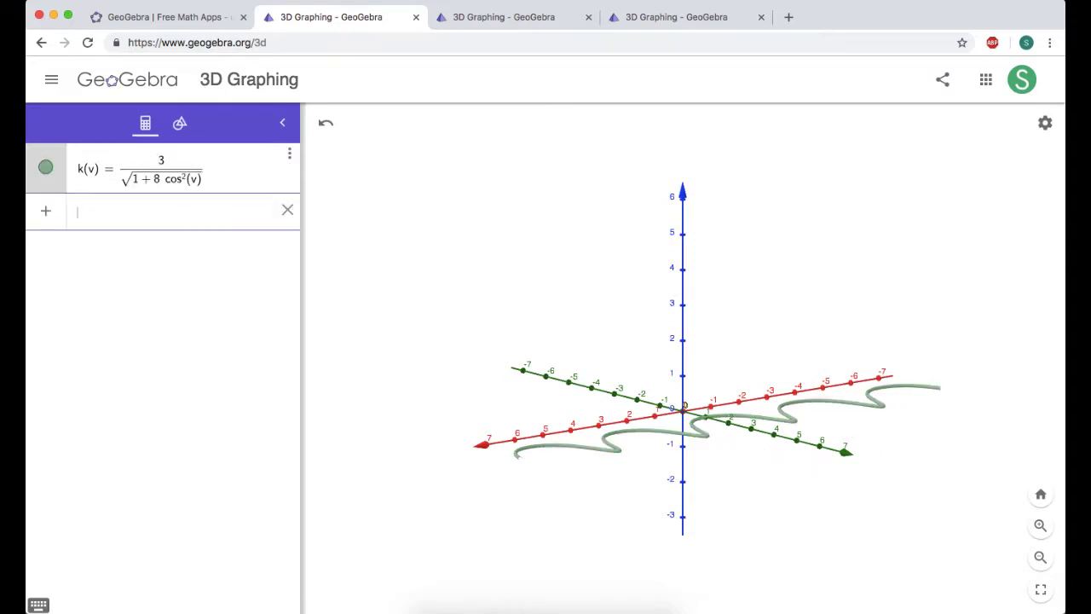
Step: Hide the curve of k(v) in the 3D view while keeping its definition
mouse_move(538, 473)
mouse_down()
mouse_move(606, 478)
mouse_move(633, 496)
mouse_move(640, 533)
mouse_move(597, 469)
mouse_move(540, 472)
mouse_up()
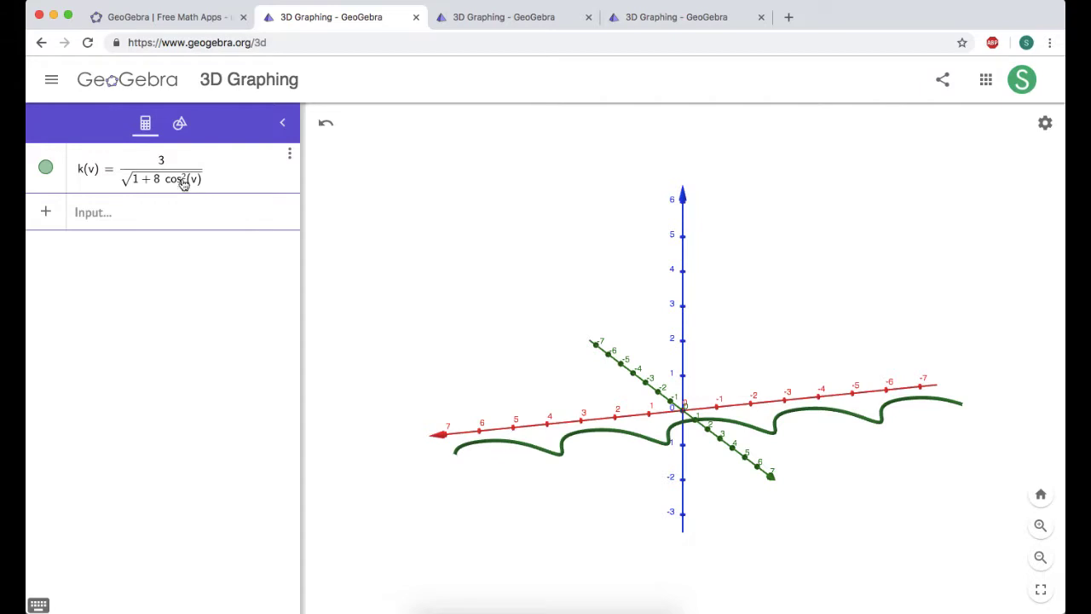
click(46, 169)
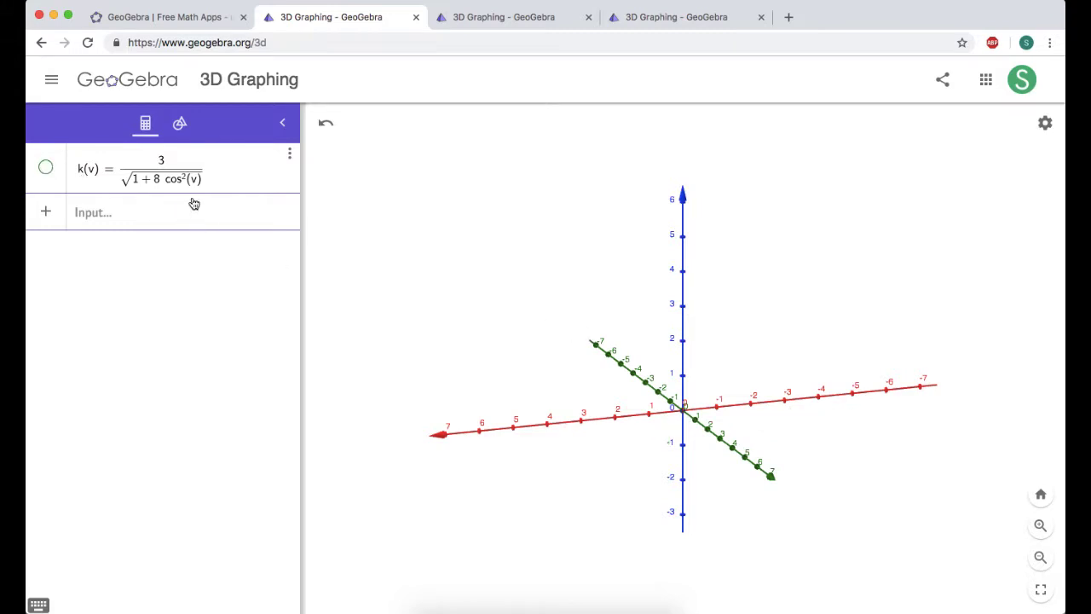
drag(592, 483, 599, 482)
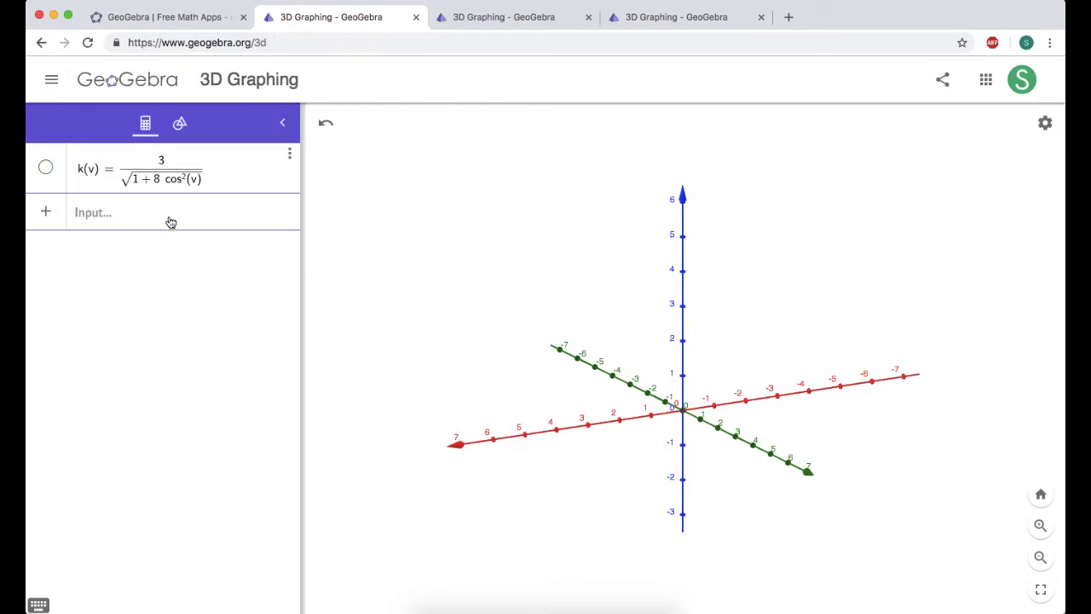
Step: Start a Surface command with k(v)cos(t)sin(v) and k(v)sin(t)sin(v) as its first two expressions
click(136, 210)
click(521, 421)
click(98, 216)
text(surface)
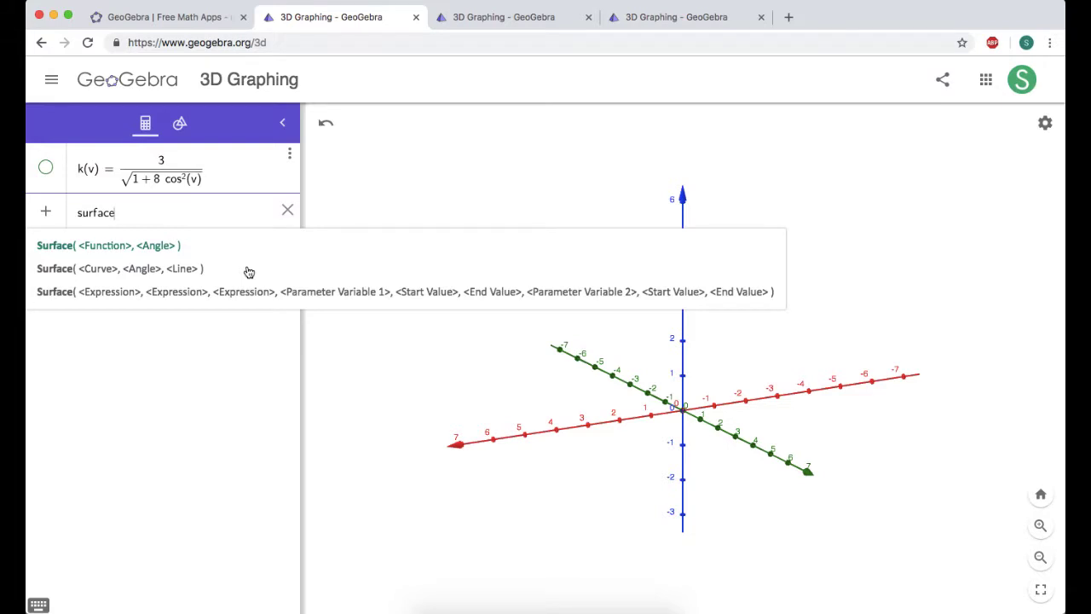
text(()
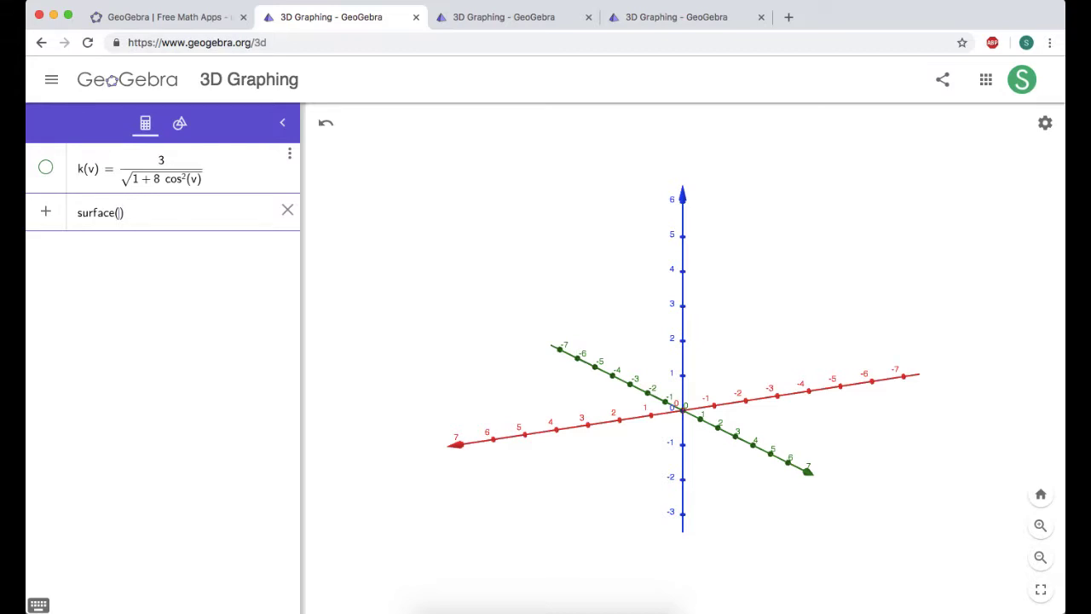
text(k(v)cos(t)sin(v)
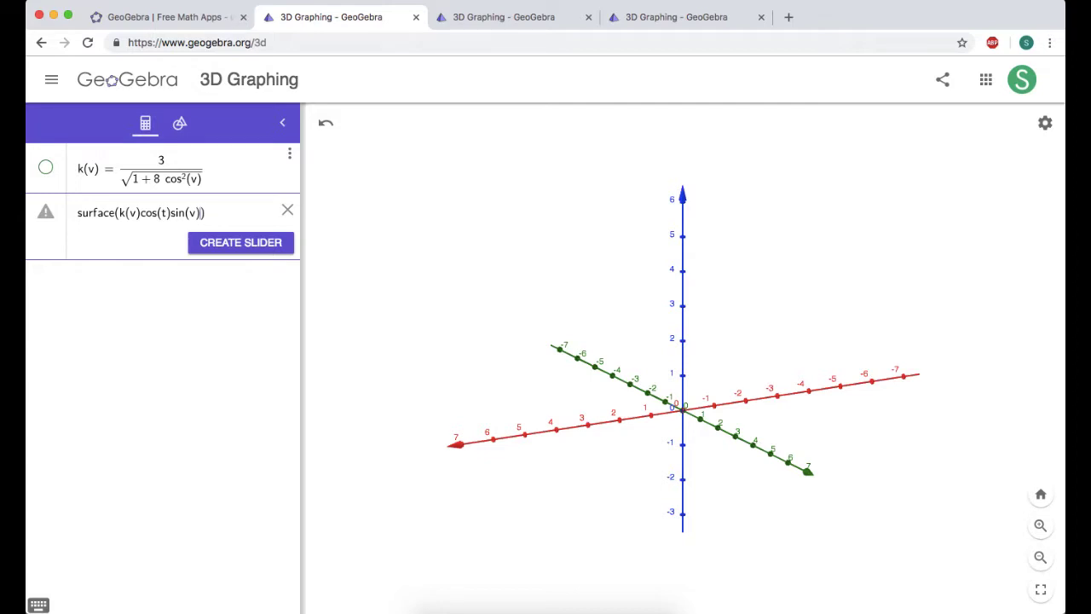
text())
text(, k(v)sin(t)sin(v)
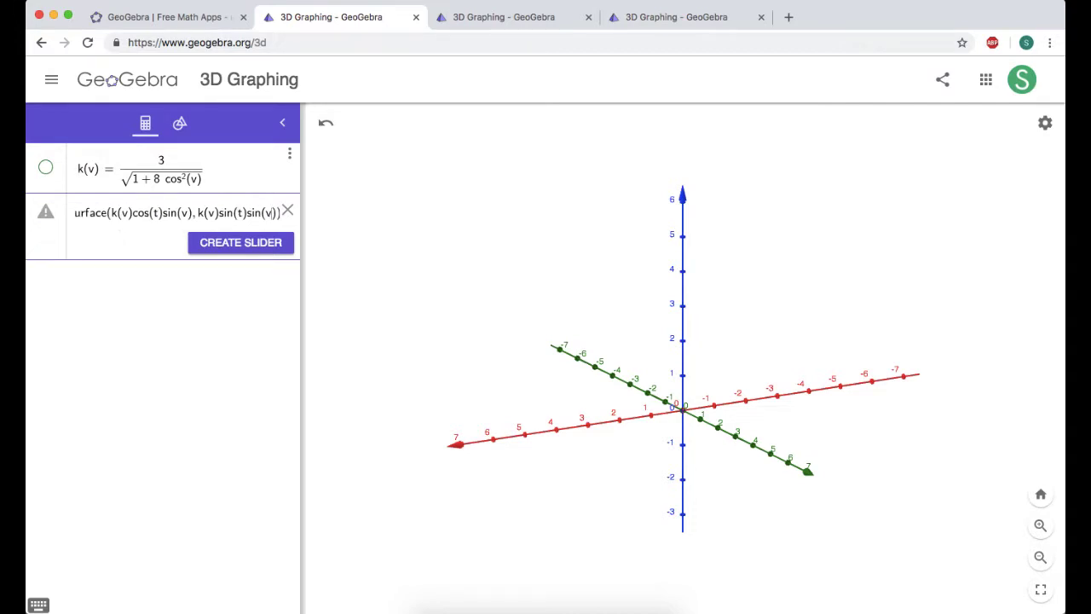
text())
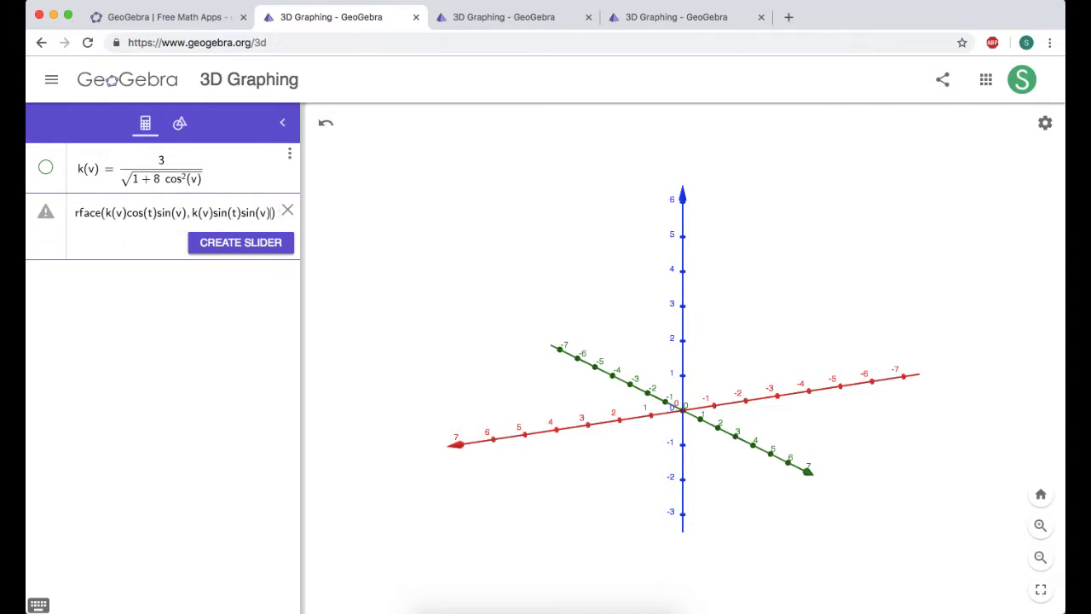
Step: Add k(v)cos(v) as the third expression of the Surface command
text(, )
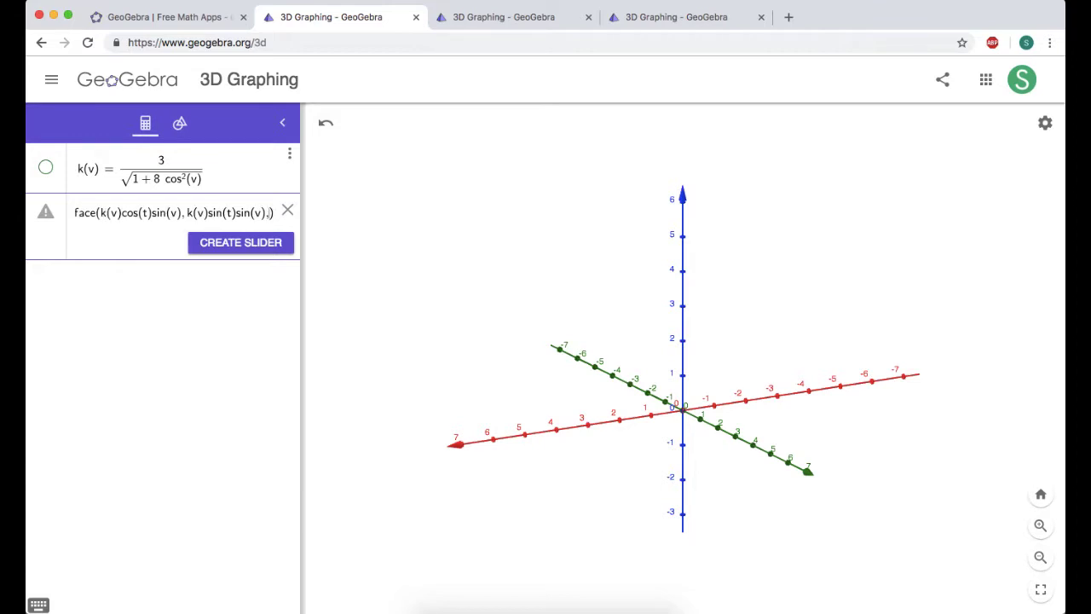
text(k(v))
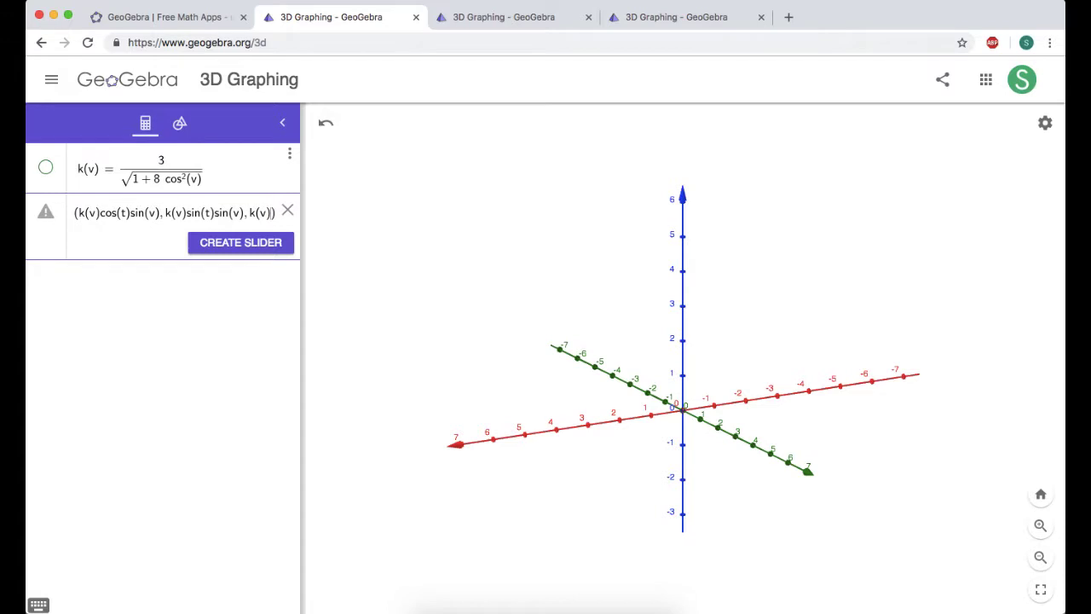
text(cos()
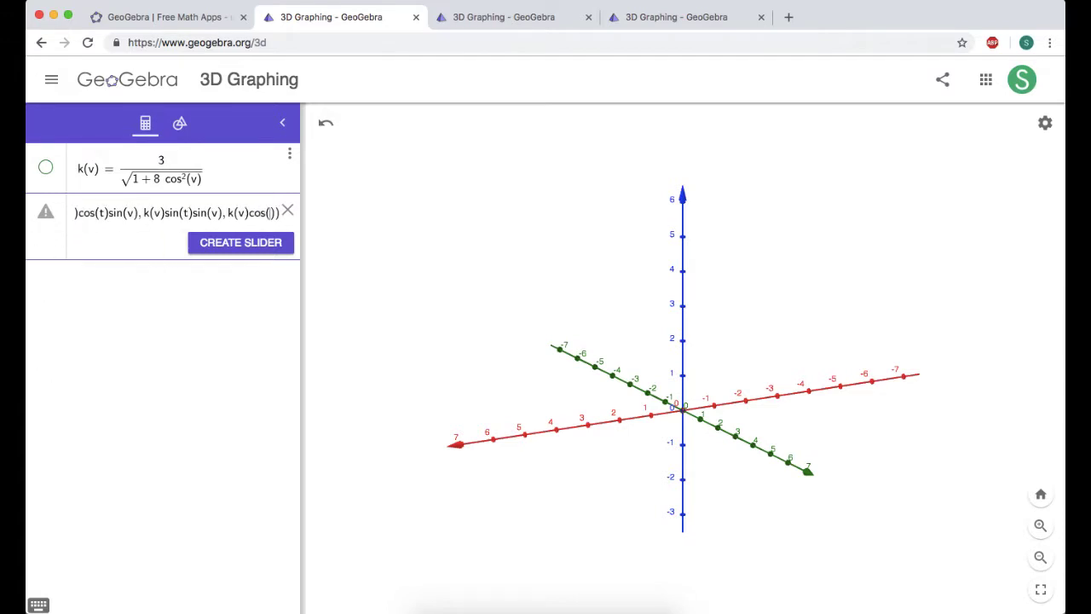
text(v)
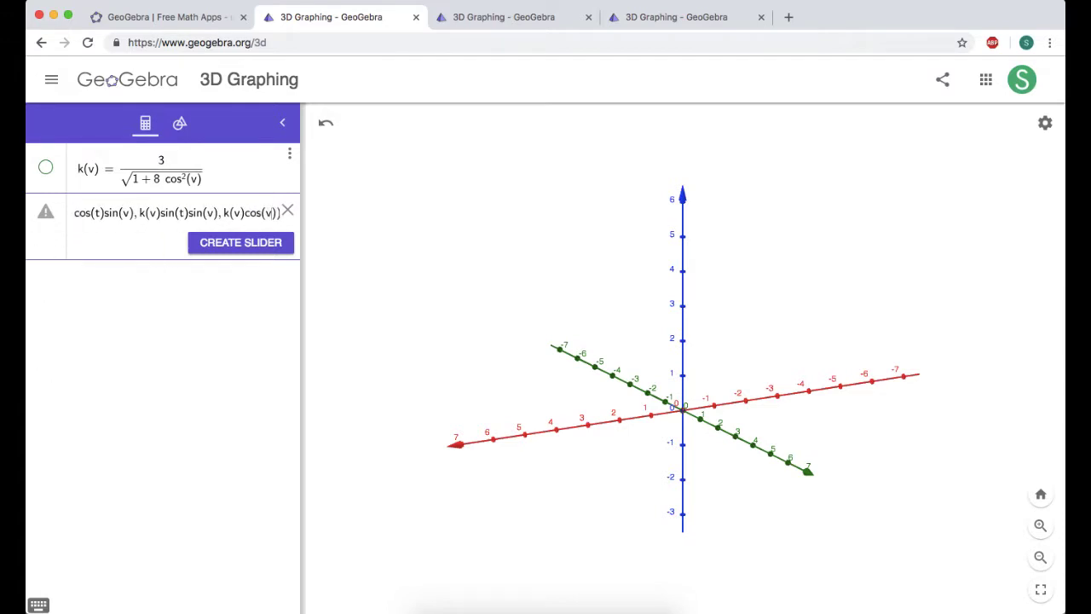
key(Right)
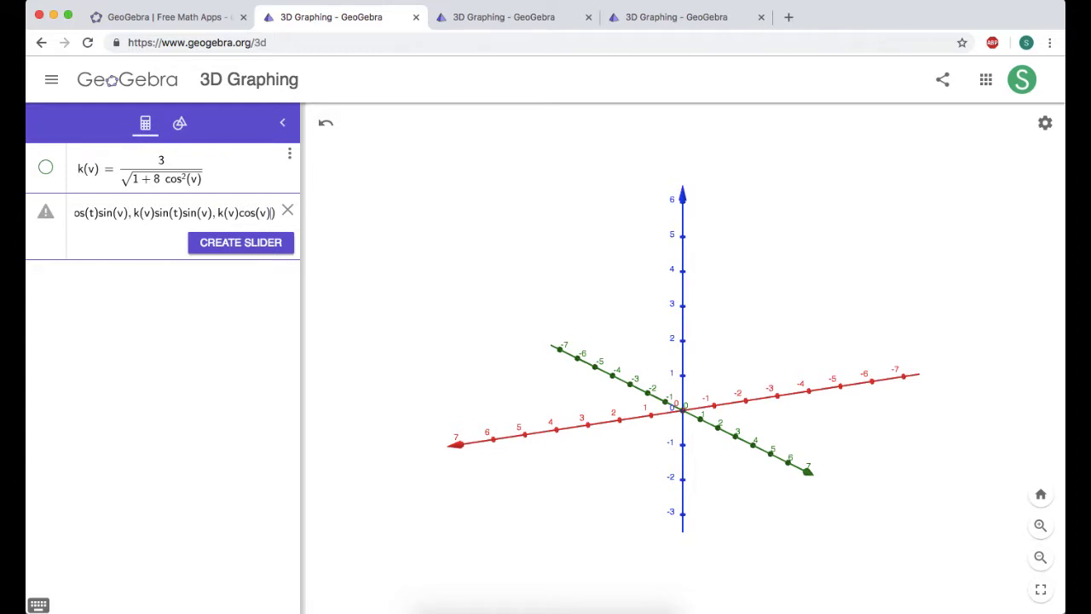
Step: Complete the Surface command with t from 0 to 2pi and v from 0 to pi, and graph it
text(, )
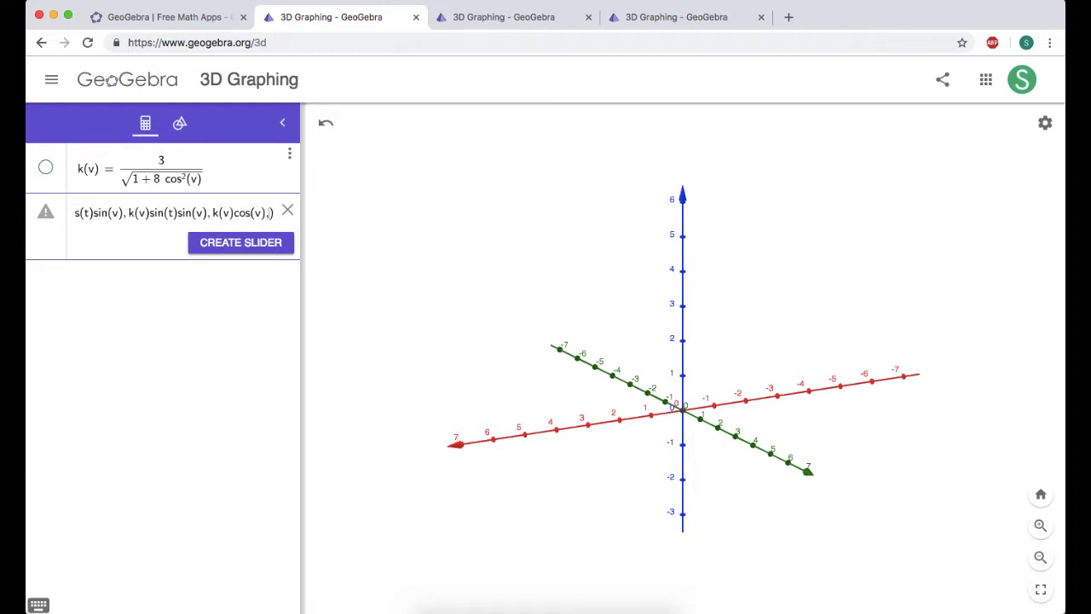
text(t)
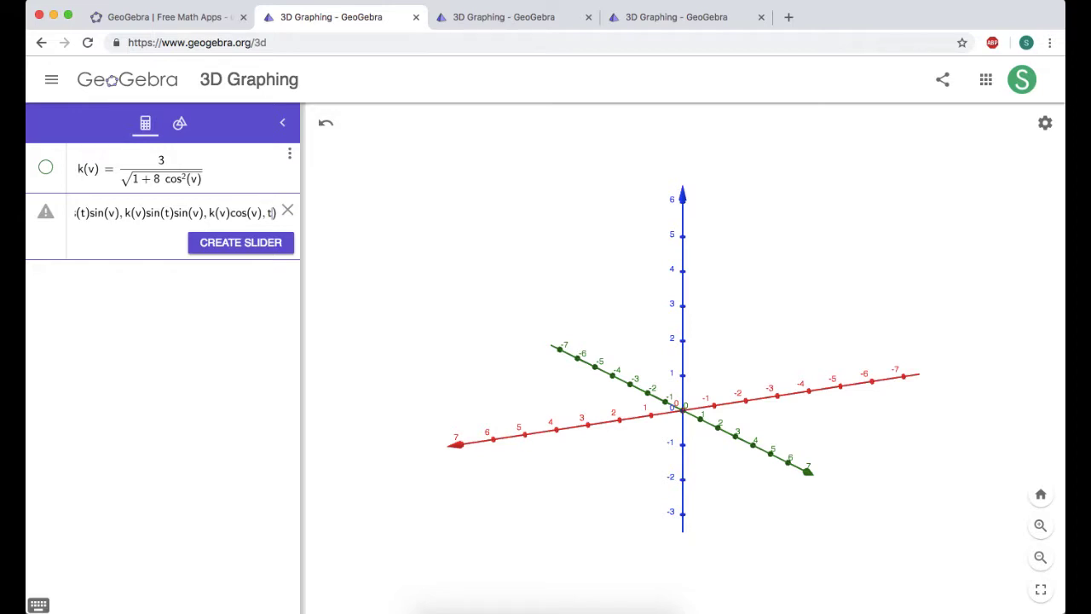
text(, )
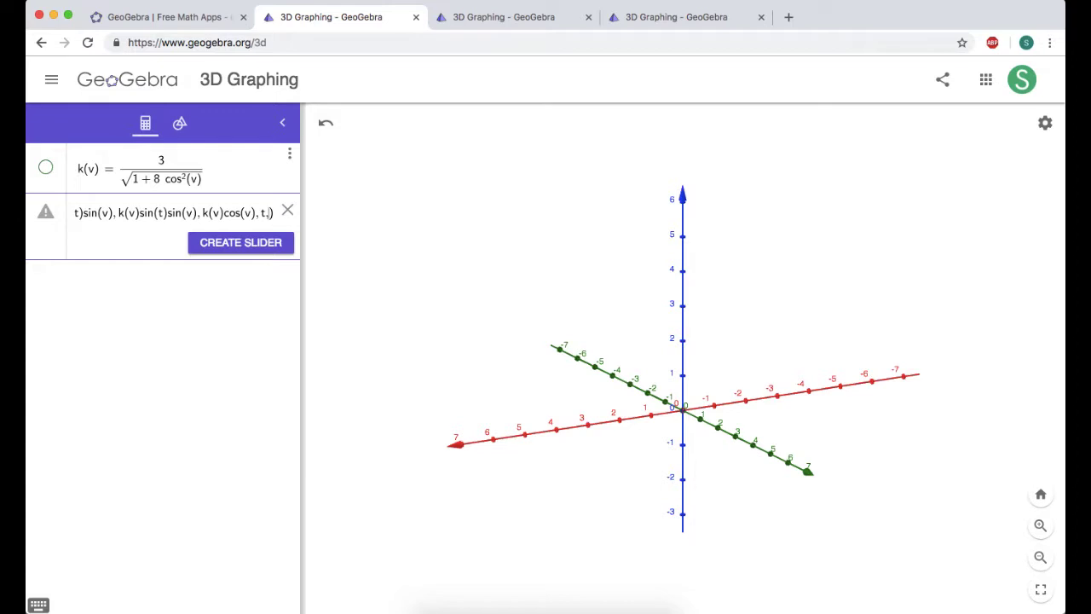
text(0, 2pi)
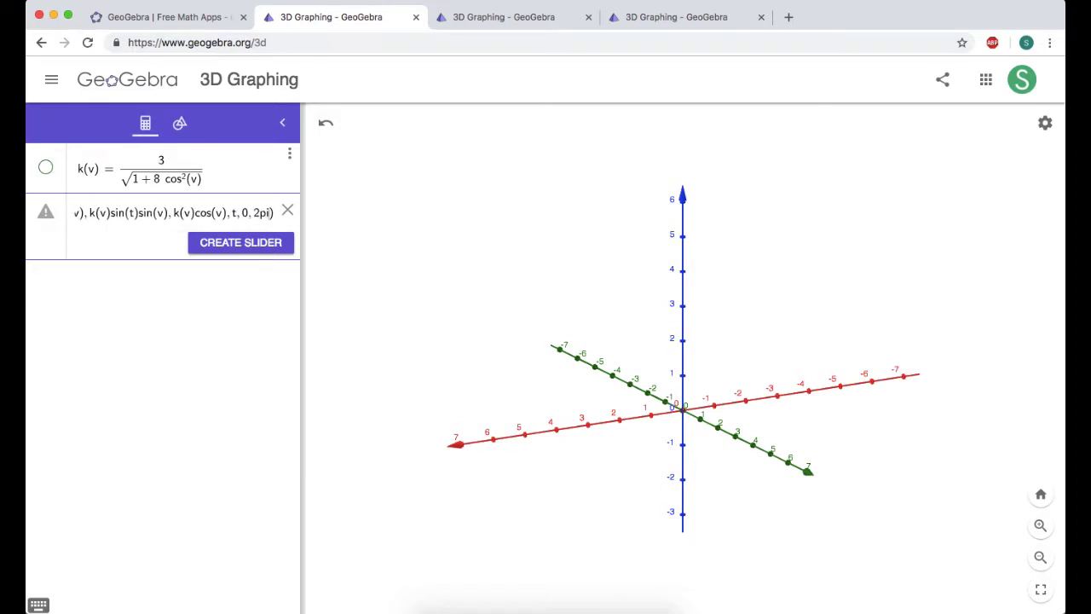
text(, )
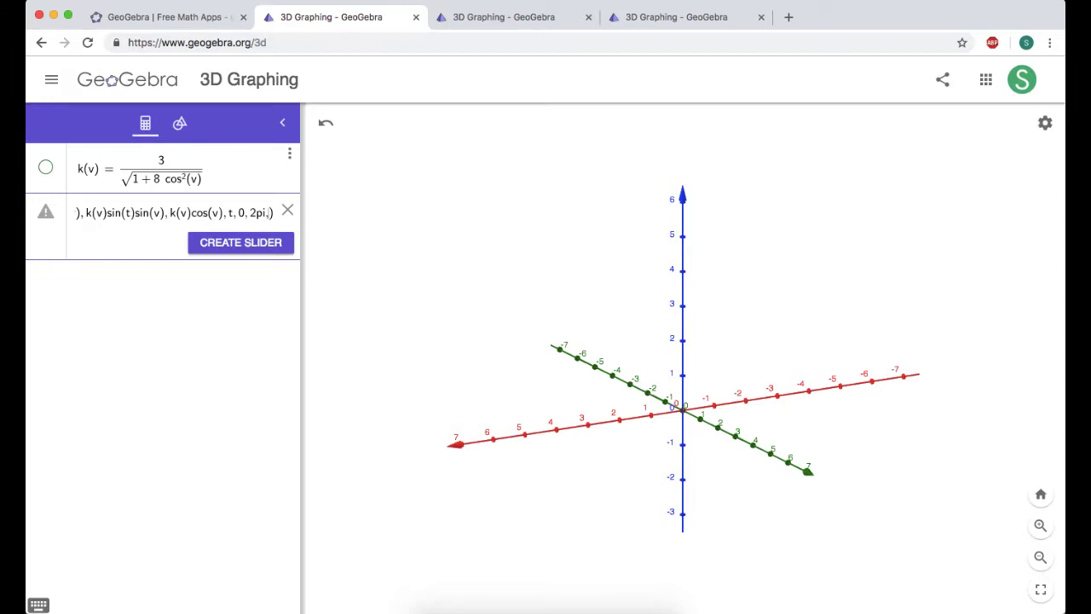
text(v,)
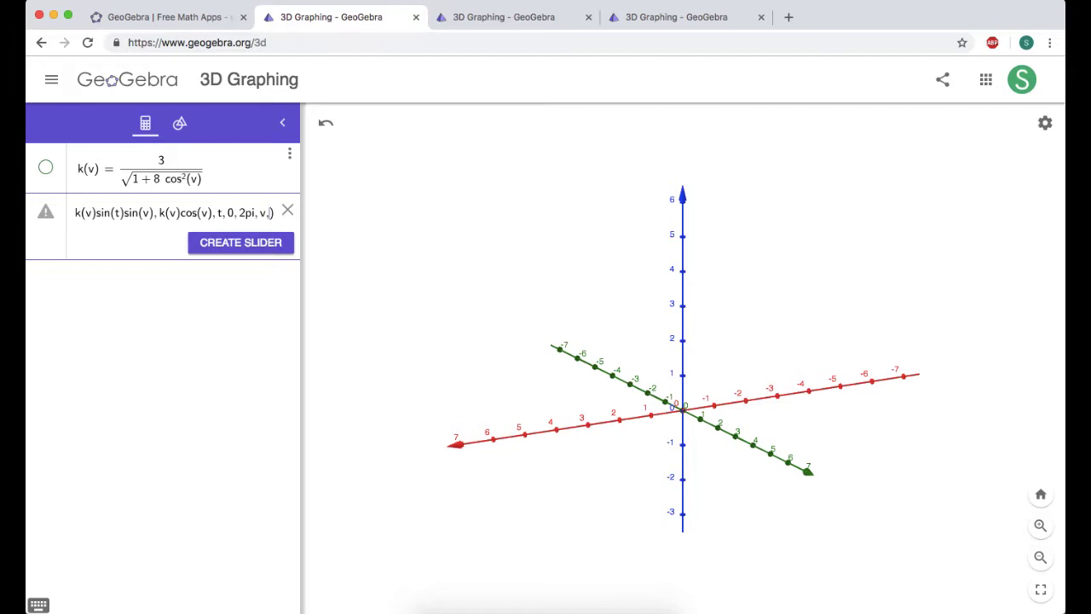
text(0, pi)
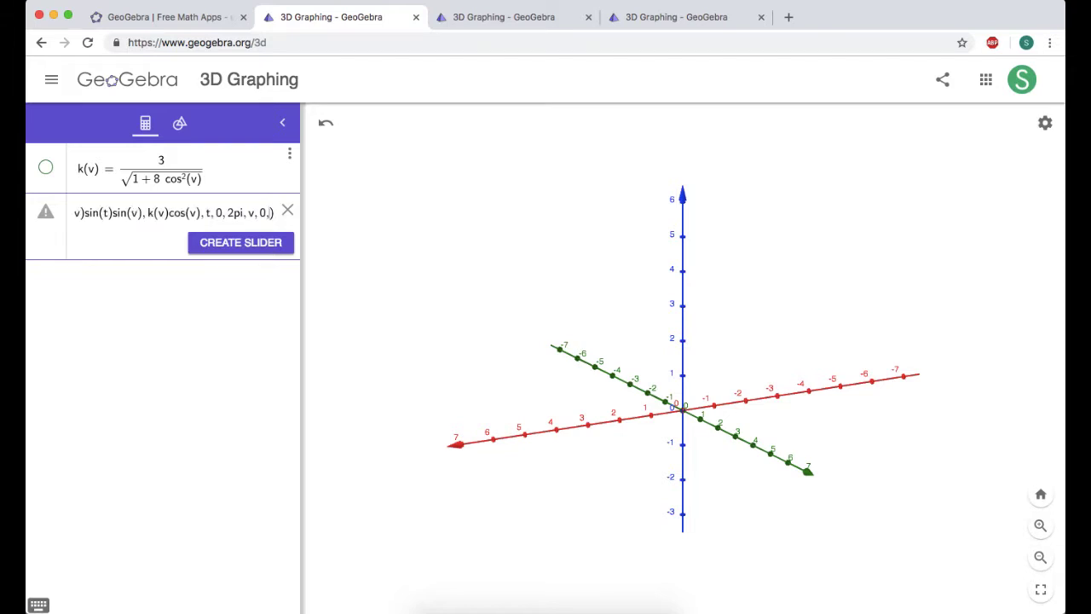
key(Return)
key(Return)
Step: Examine the graphed ellipsoid from several angles and at a closer zoom
click(565, 460)
mouse_move(592, 480)
mouse_down()
mouse_move(638, 463)
mouse_move(628, 438)
mouse_move(589, 463)
mouse_move(585, 488)
mouse_up()
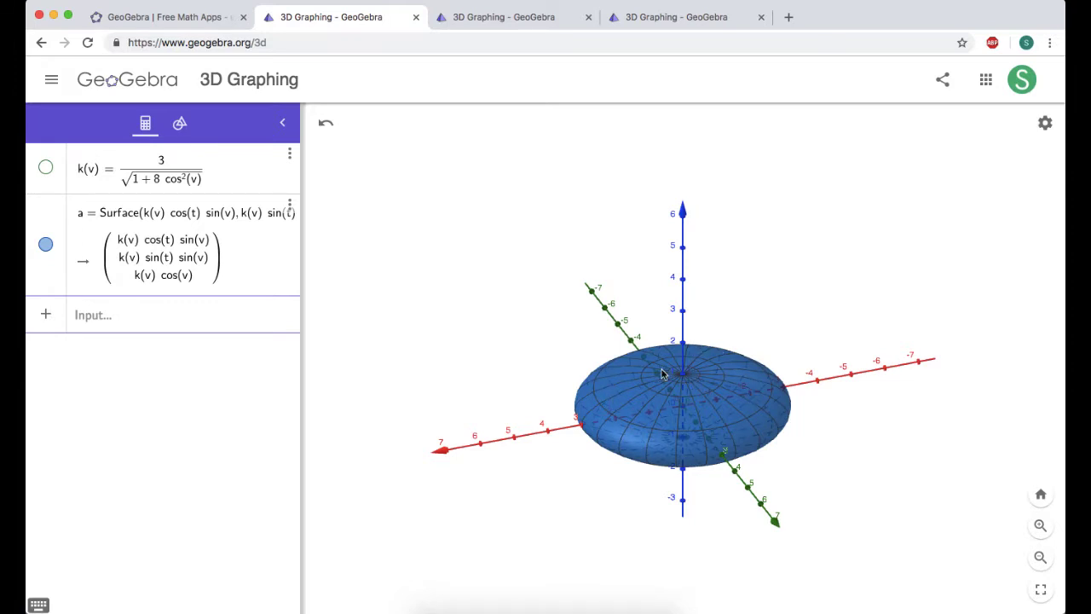
drag(623, 516, 625, 492)
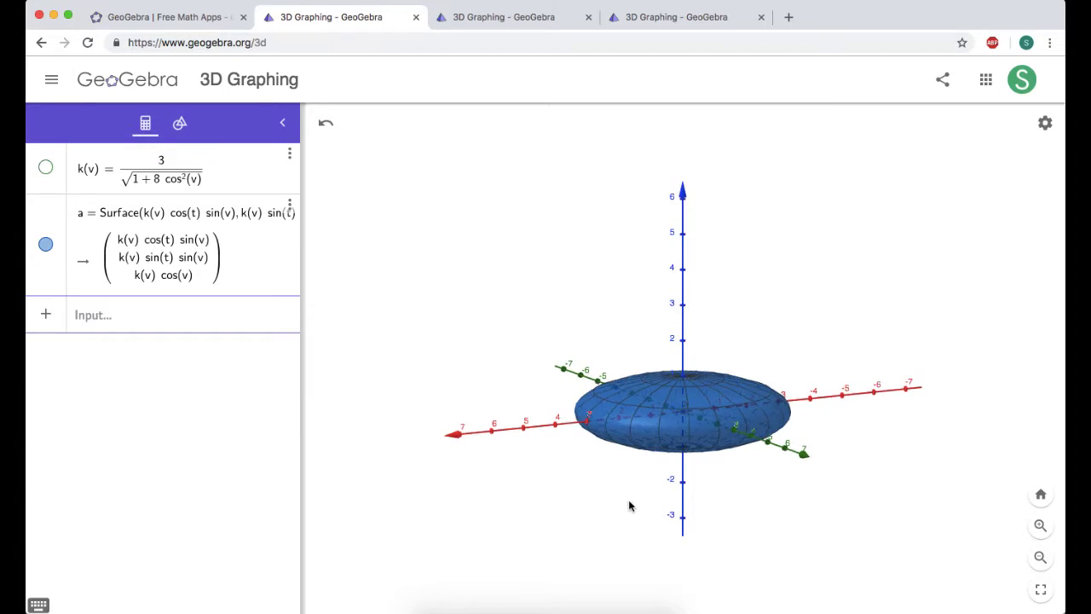
mouse_move(638, 506)
mouse_down()
mouse_move(673, 516)
mouse_move(631, 514)
mouse_move(614, 500)
mouse_move(665, 509)
mouse_move(662, 519)
mouse_move(653, 503)
mouse_move(641, 508)
mouse_up()
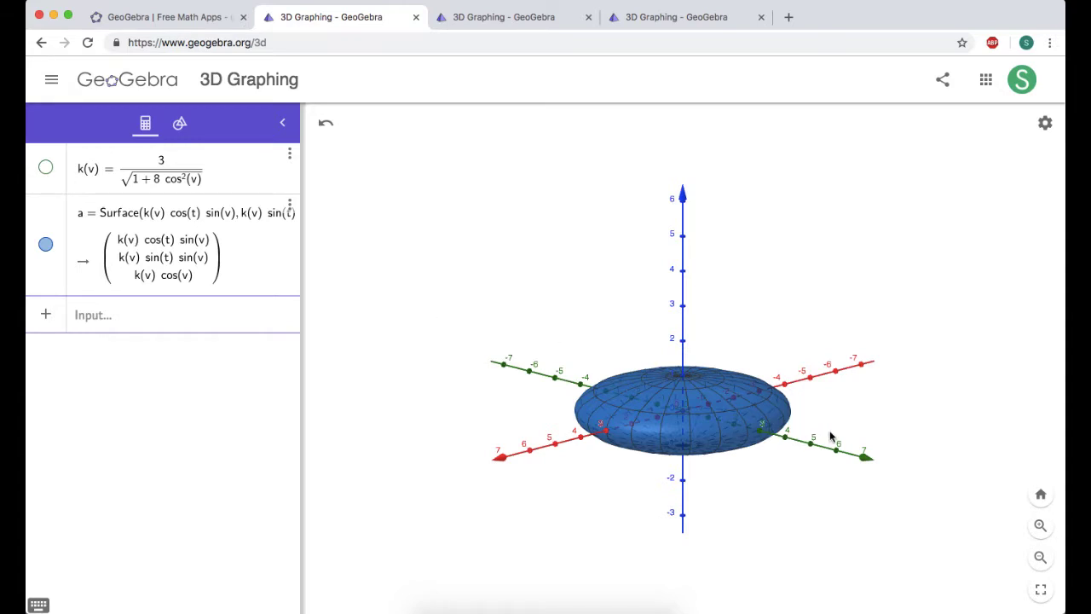
click(1039, 526)
mouse_move(815, 485)
mouse_down()
mouse_move(806, 438)
mouse_move(809, 470)
mouse_move(833, 495)
mouse_up()
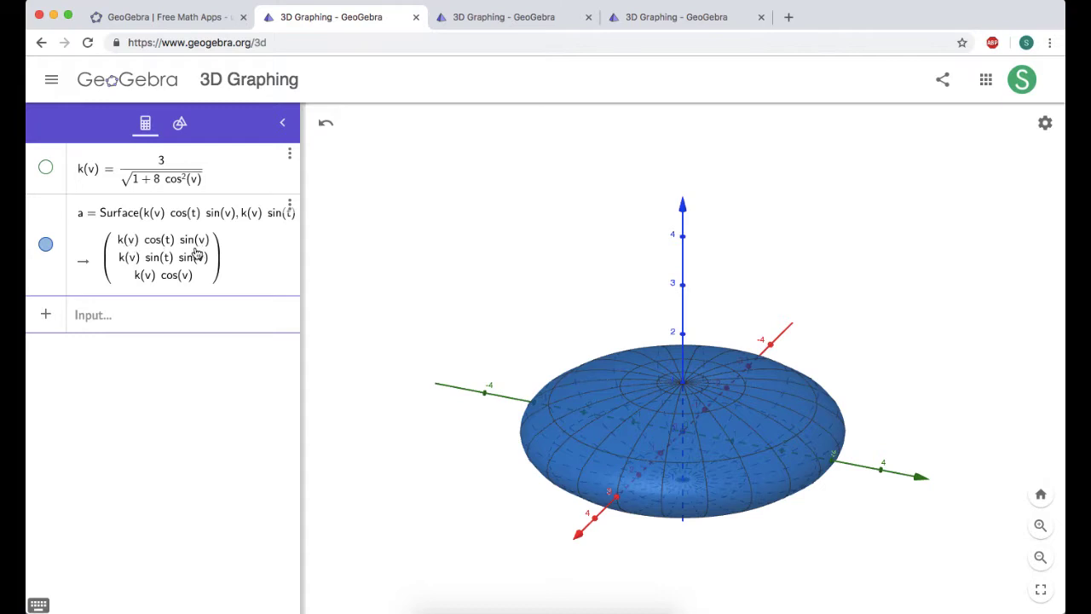
Step: Create a slider named t1 and widen the algebra list to show the full surface definition
click(119, 320)
text(t1)
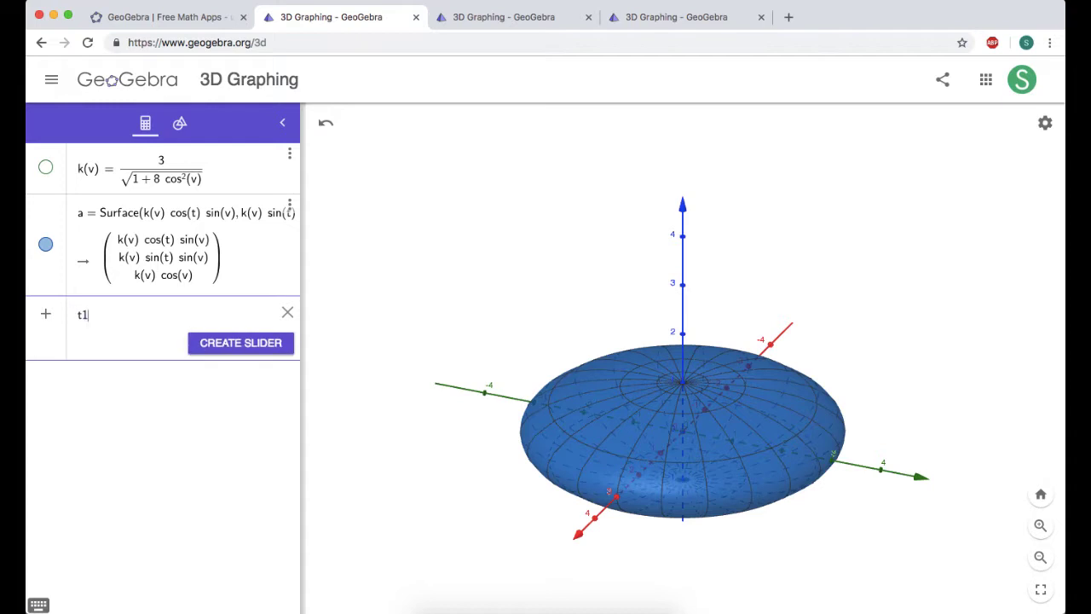
click(243, 344)
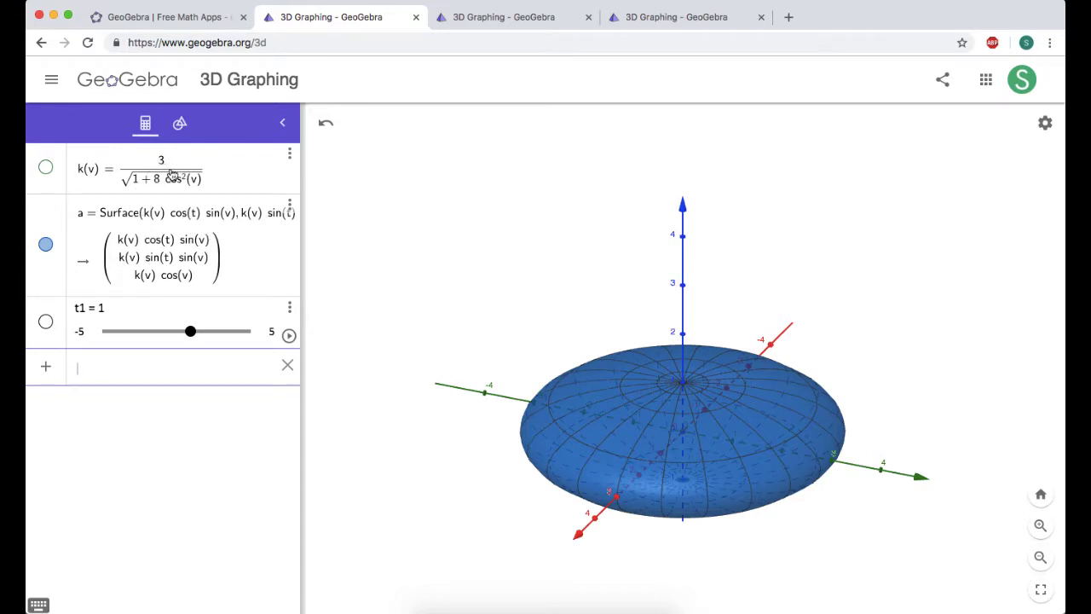
drag(303, 220, 420, 223)
drag(489, 218, 517, 217)
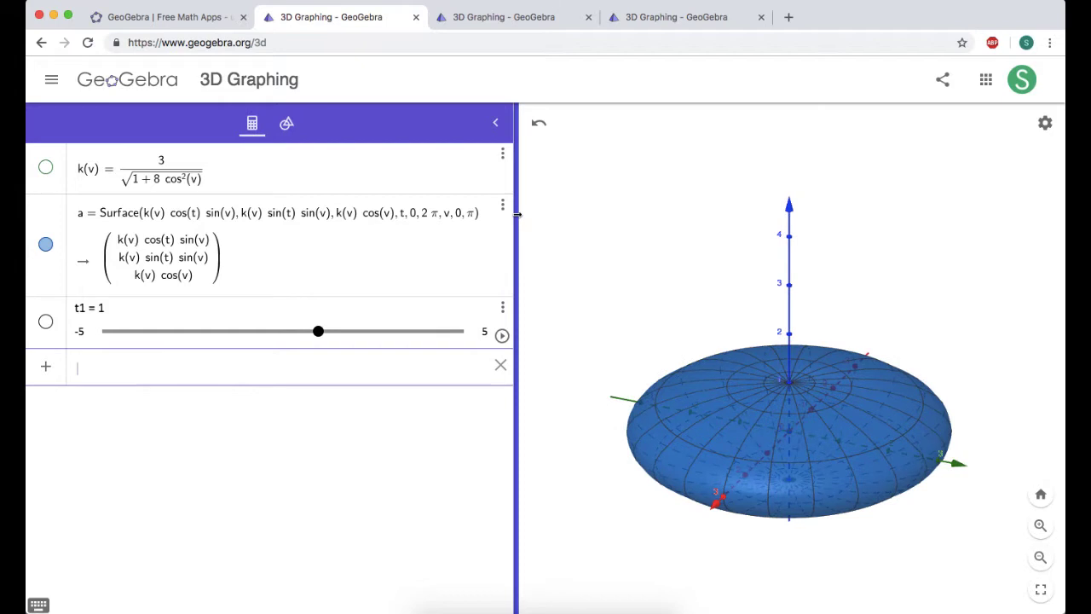
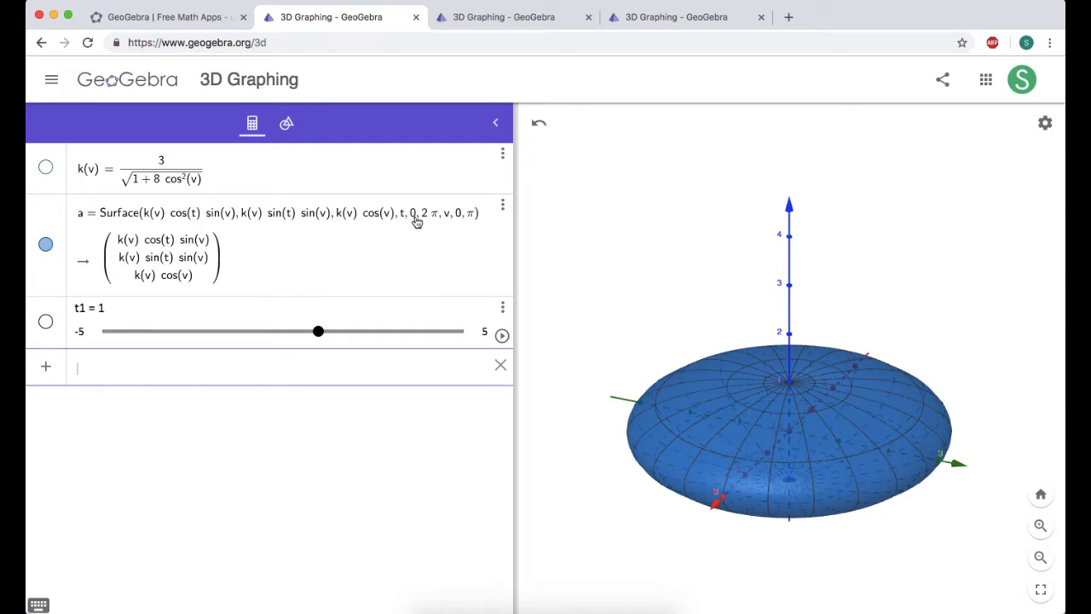
Step: Set the t1 slider's range from 0 to 6.29 with a step of .01
click(81, 333)
key(BackSpace)
key(BackSpace)
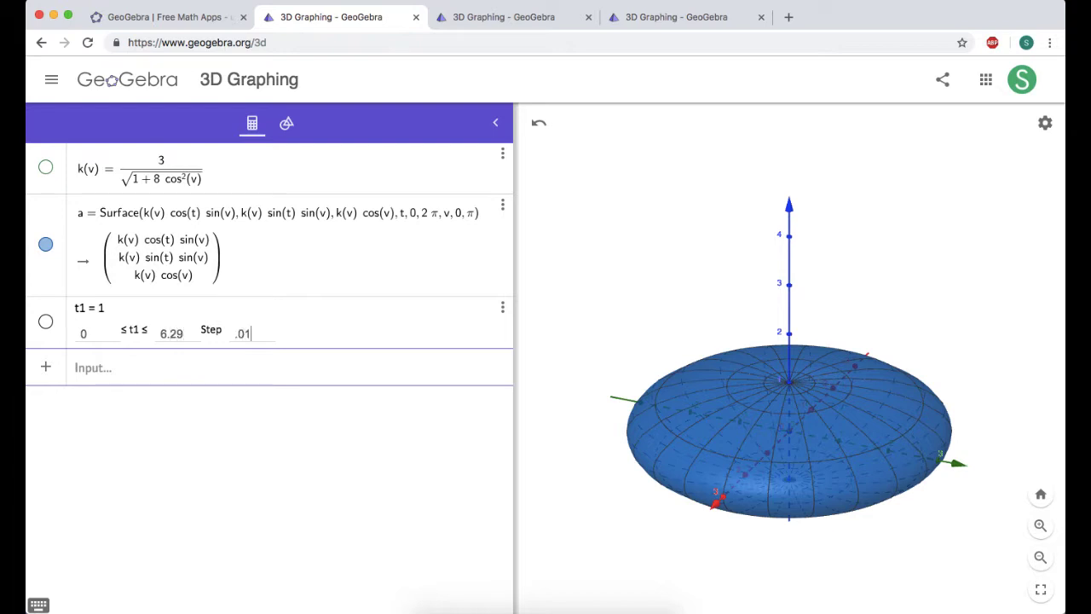
key(Return)
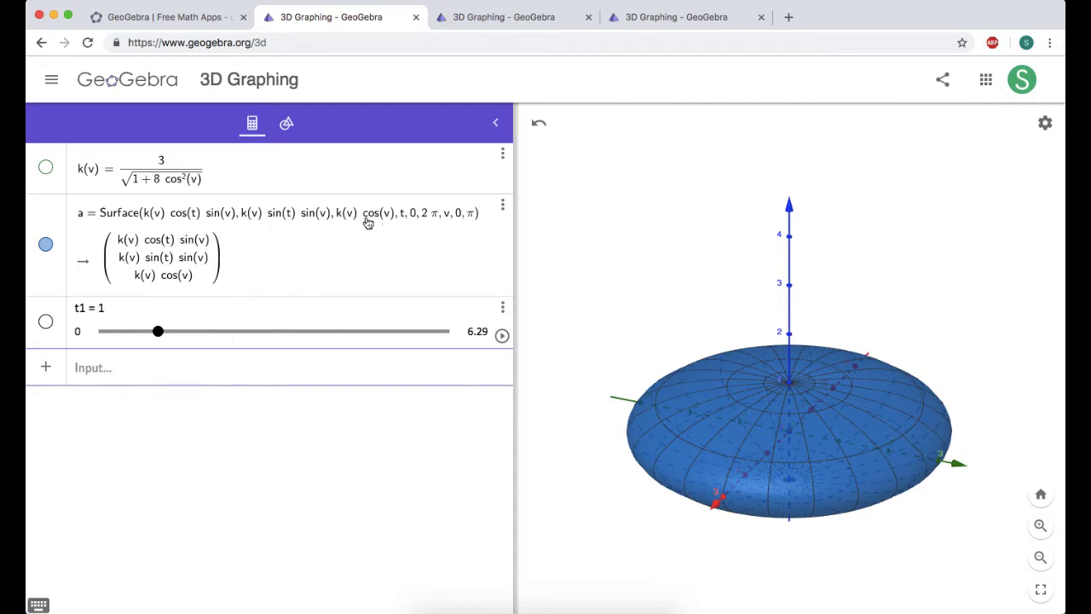
Step: Replace the end value 2π of parameter t in the surface definition with t1
click(425, 215)
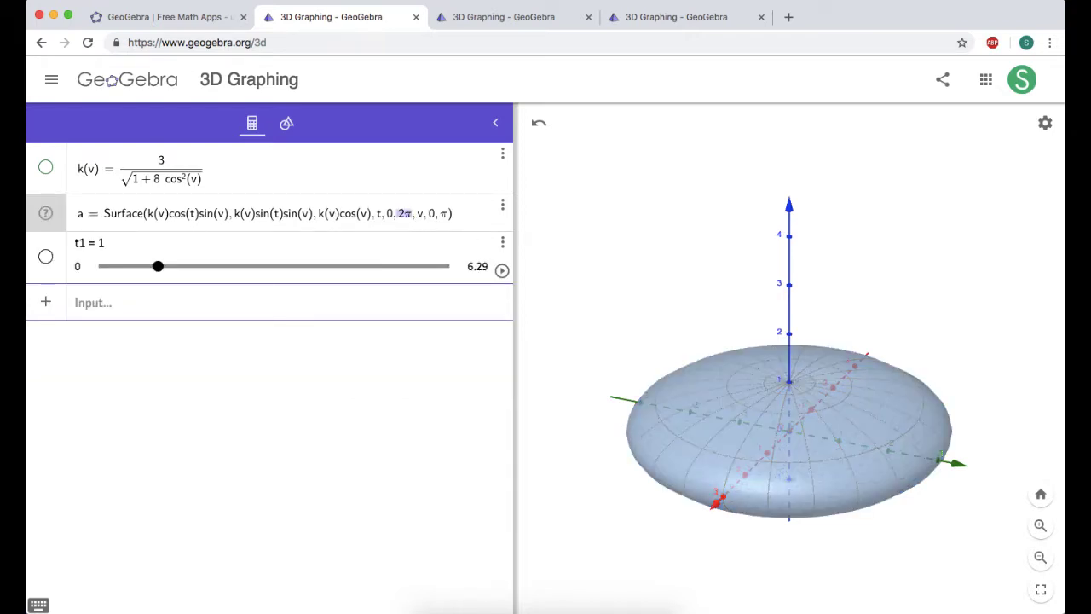
key(BackSpace)
key(BackSpace)
text(t1)
key(Return)
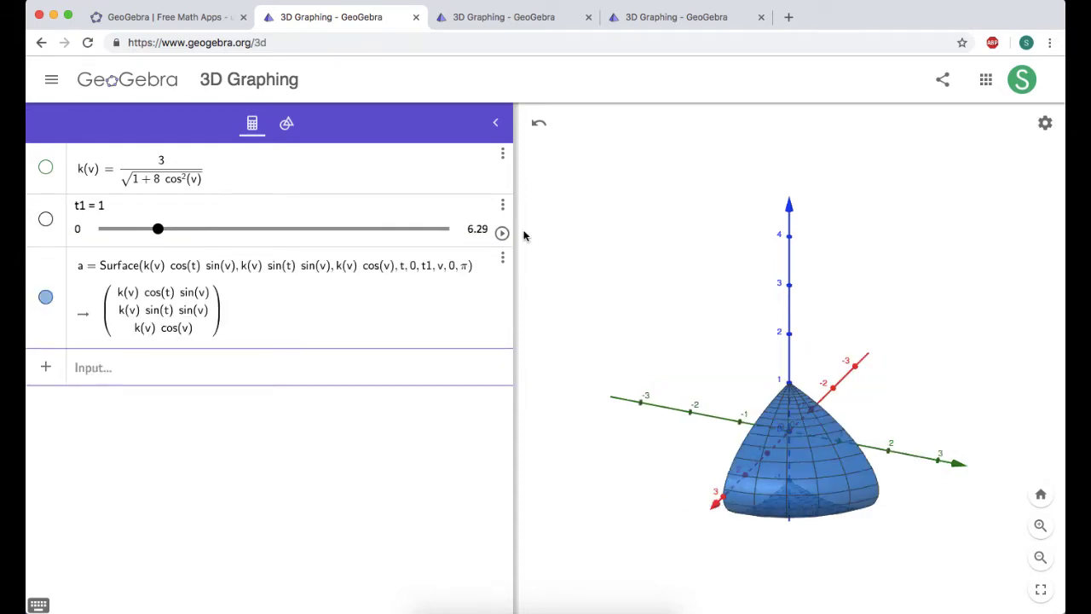
Step: Move the t1 slider to 2.07 and inspect the partial surface from above and from the side
drag(754, 361, 835, 423)
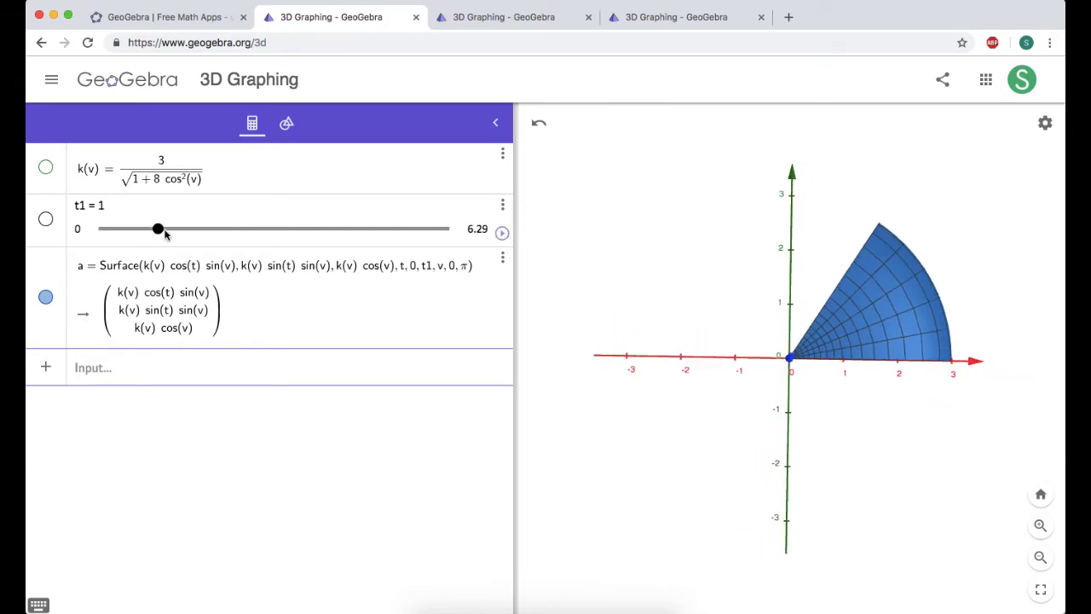
click(158, 230)
drag(160, 232, 216, 230)
drag(693, 424, 653, 374)
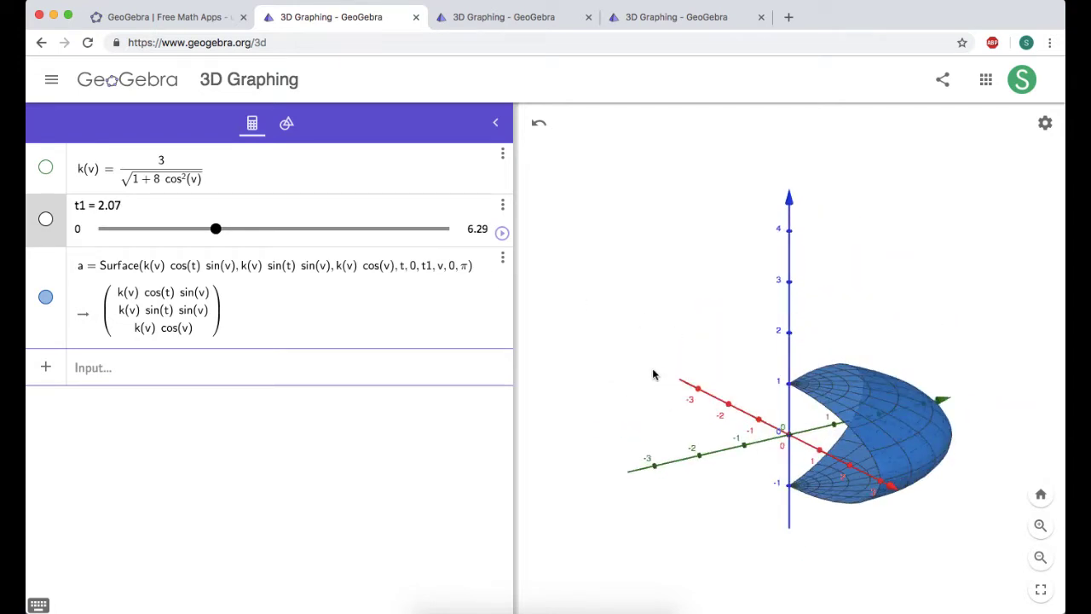
Step: Create a slider named v1 and set its range from 0 to 3.15
click(137, 365)
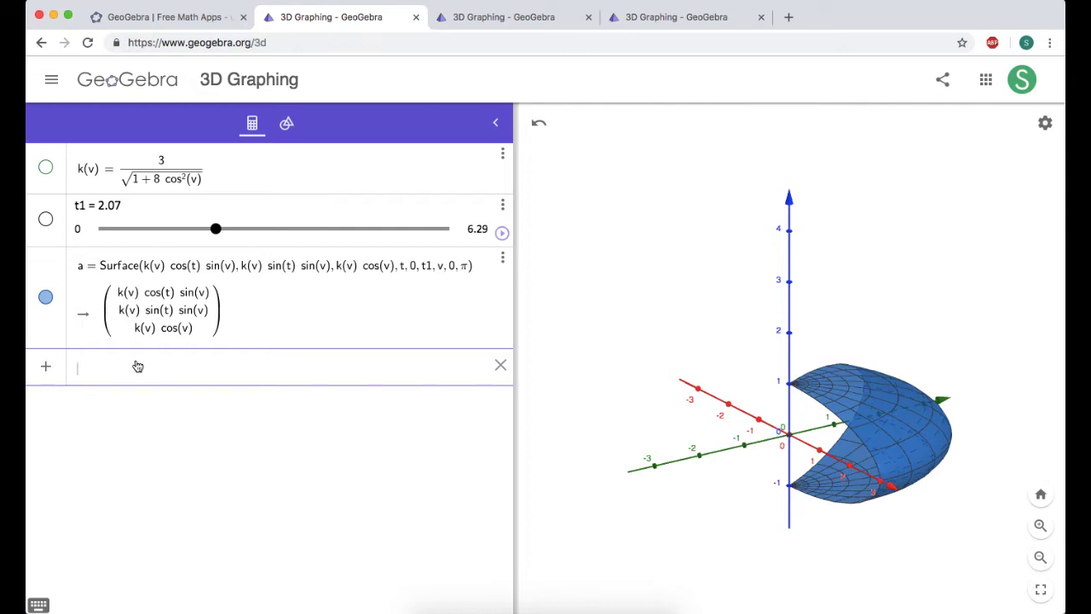
text(v1)
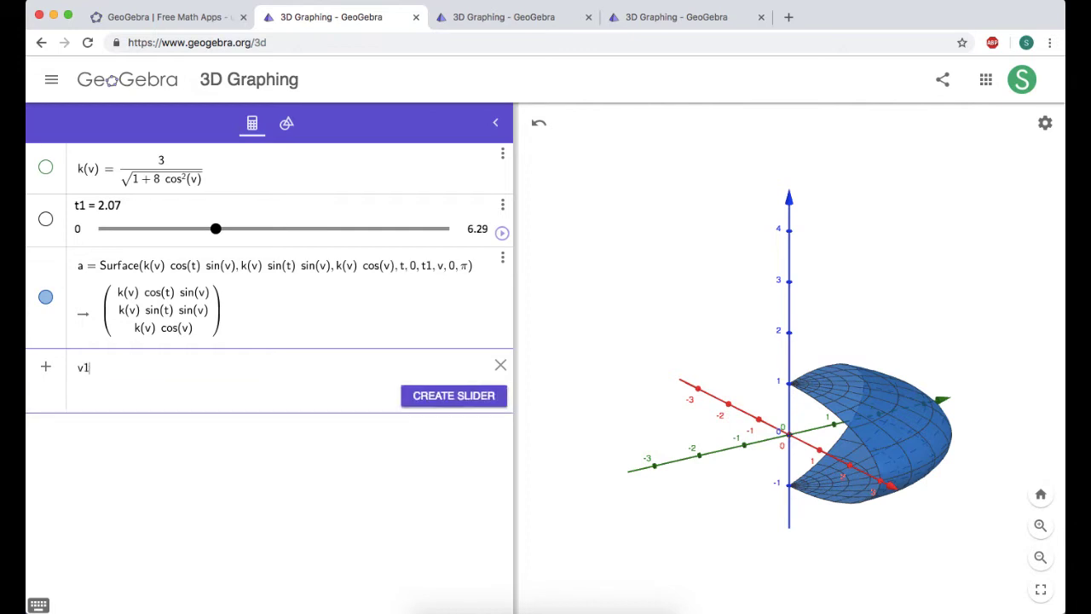
click(469, 397)
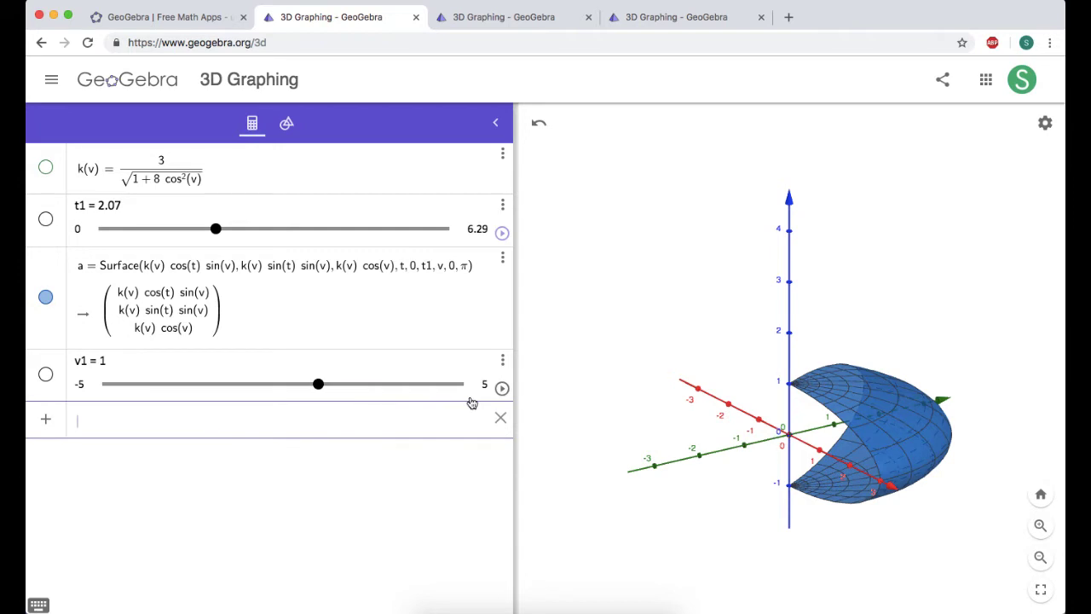
click(79, 387)
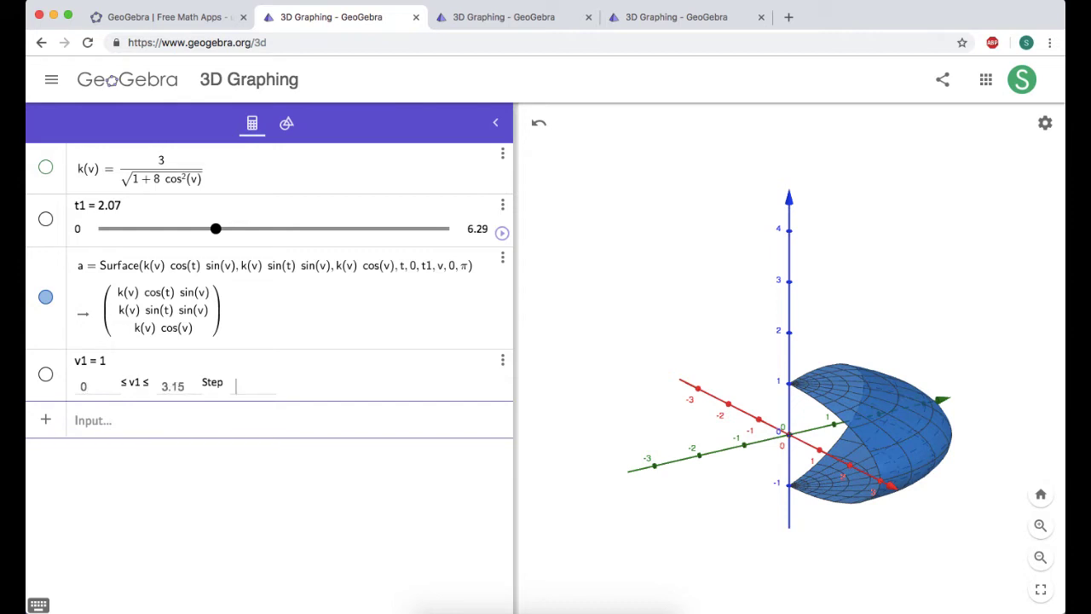
key(Return)
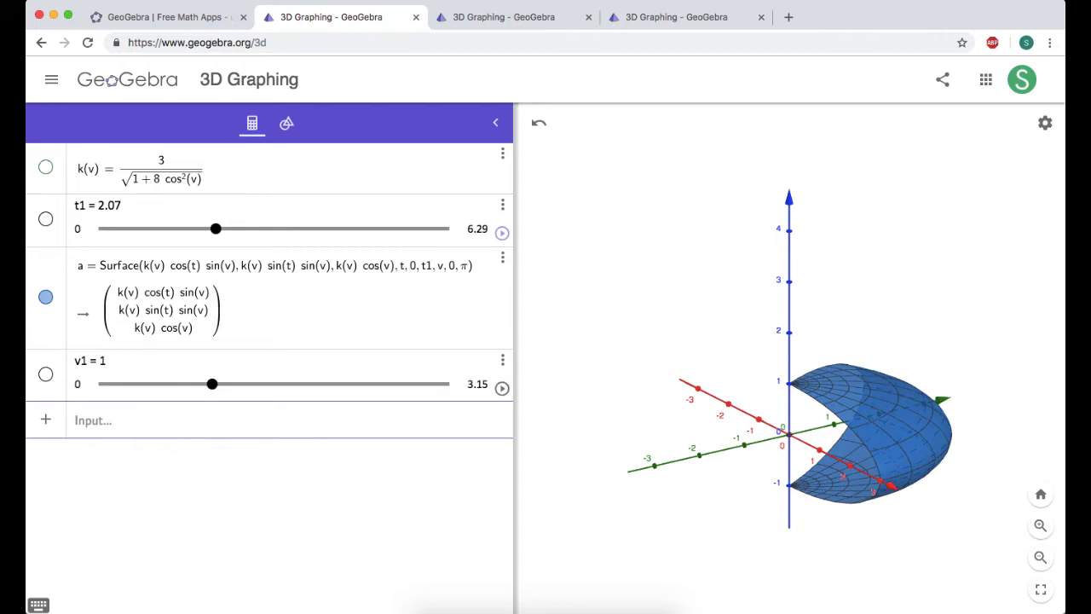
Step: Replace the end value π of parameter v in the surface definition with v1
click(455, 269)
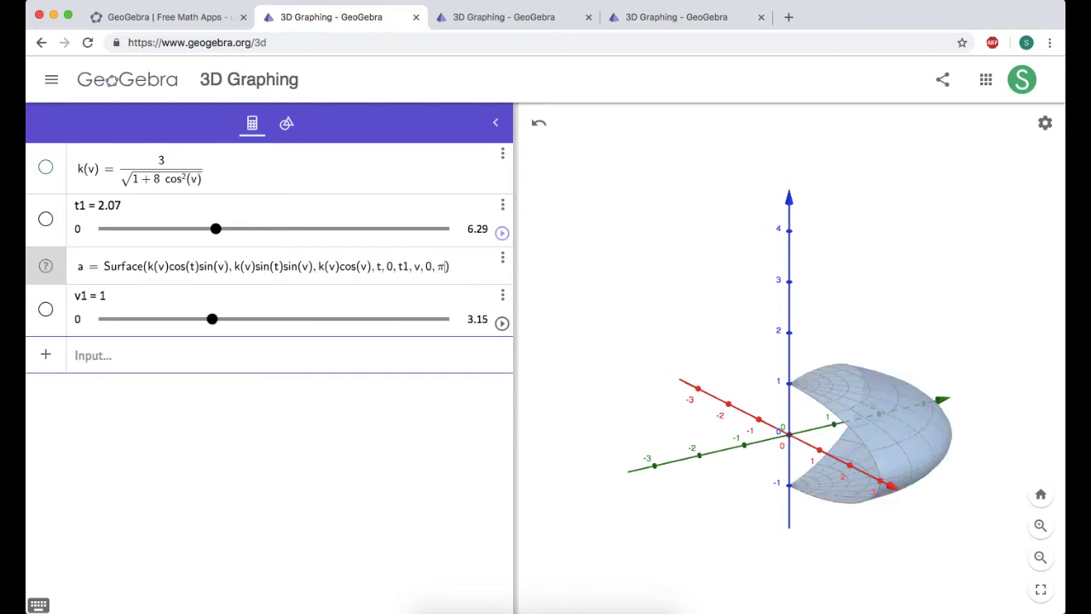
text(v)
key(Return)
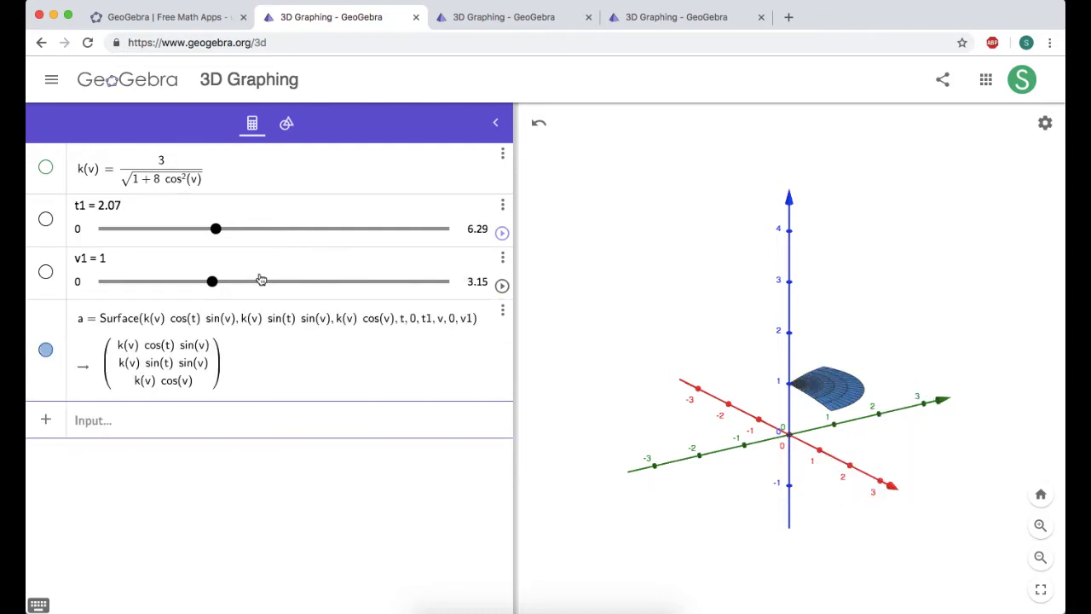
Step: Move the v1 slider to 3.14 and the t1 slider to 2.45 to extend the partial surface
drag(210, 282, 445, 285)
drag(683, 316, 638, 314)
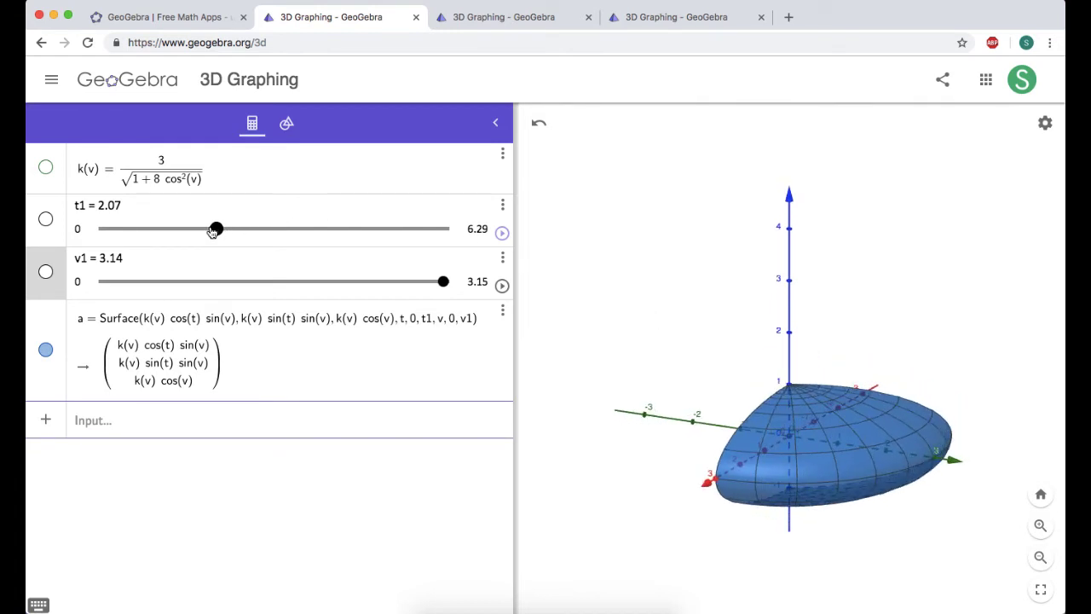
mouse_move(216, 231)
mouse_down()
mouse_move(265, 226)
mouse_move(235, 230)
mouse_up()
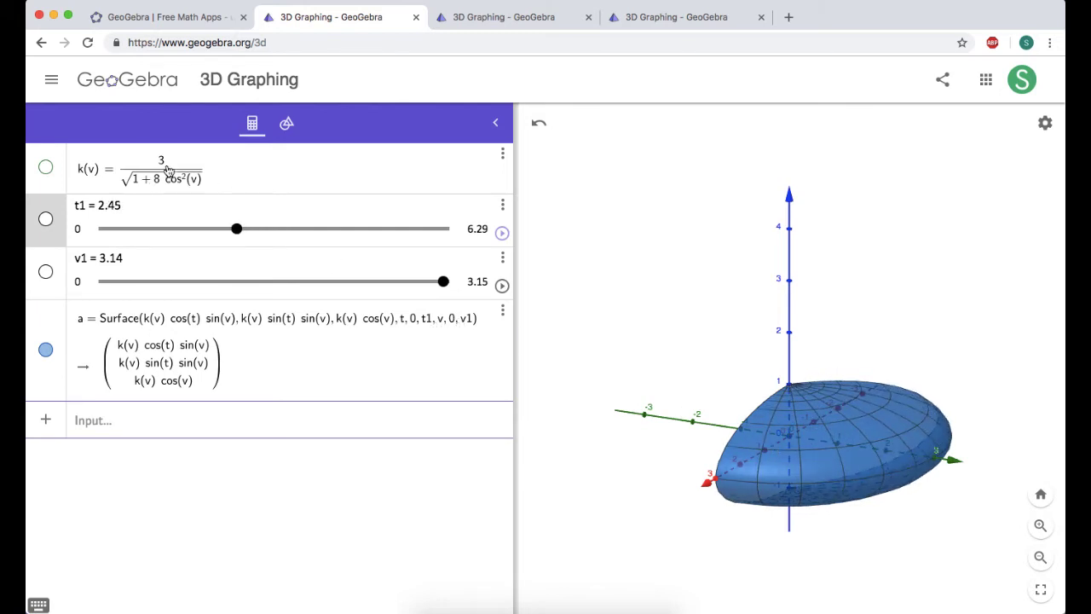
Step: Set the numerator of k(v) to 5 and inspect the whole enlarged surface from its open side
click(162, 168)
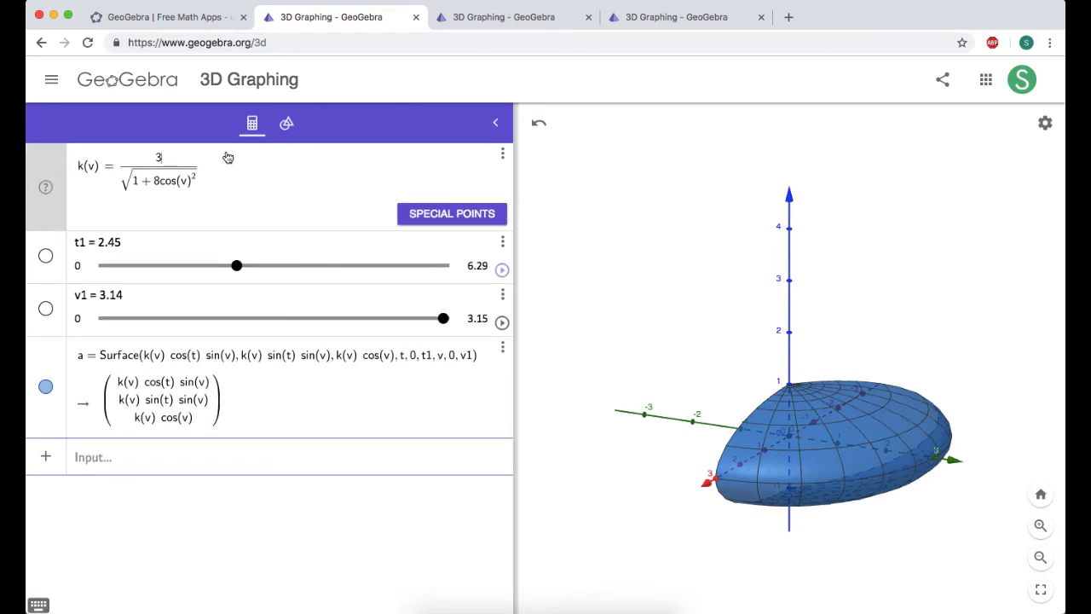
key(BackSpace)
text(5)
key(Return)
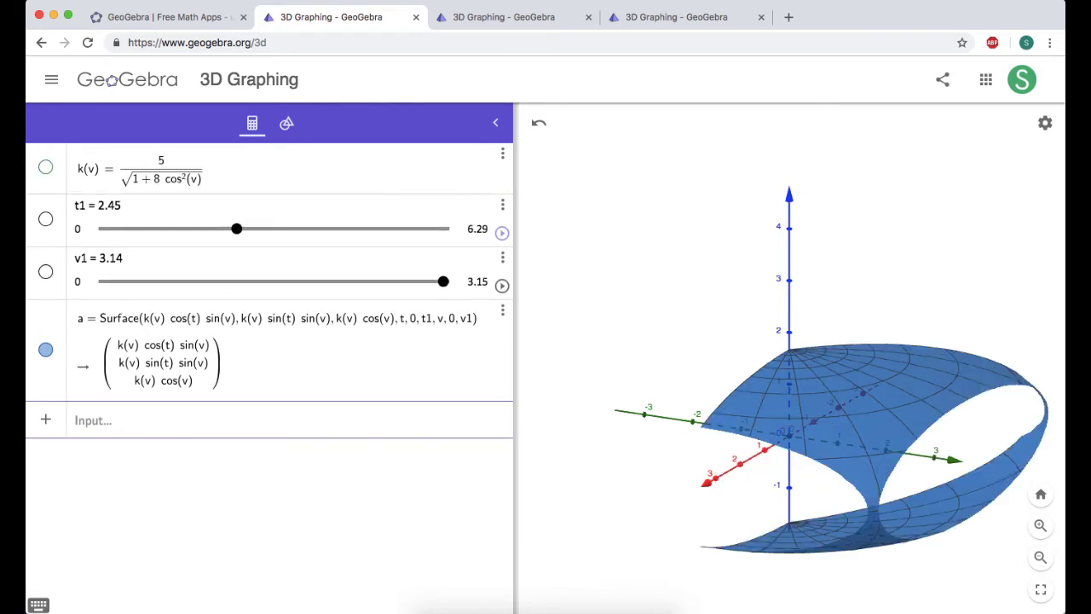
click(1040, 559)
click(1039, 558)
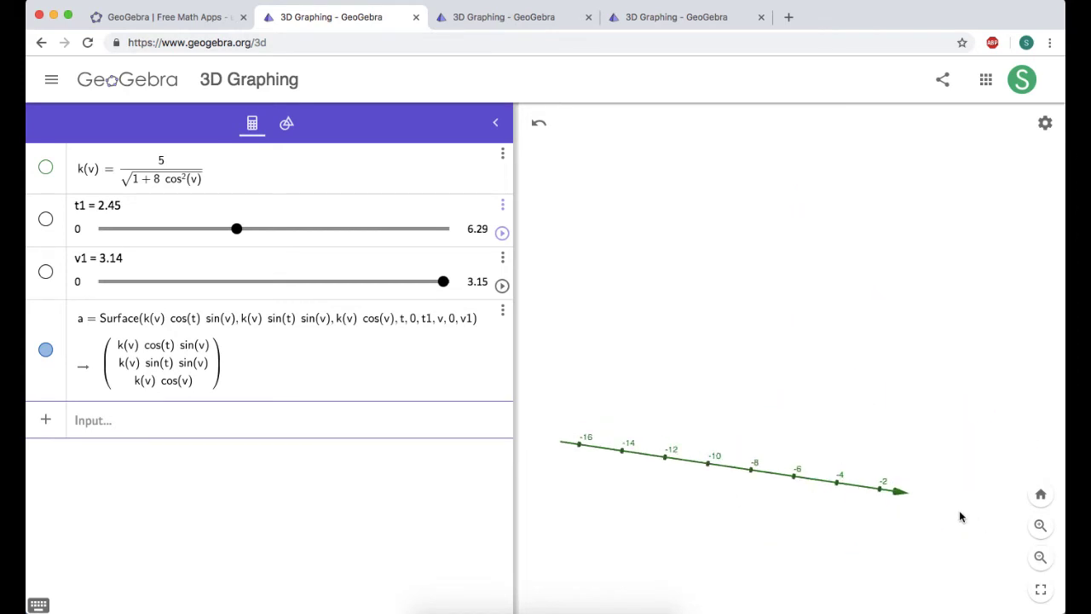
click(1040, 589)
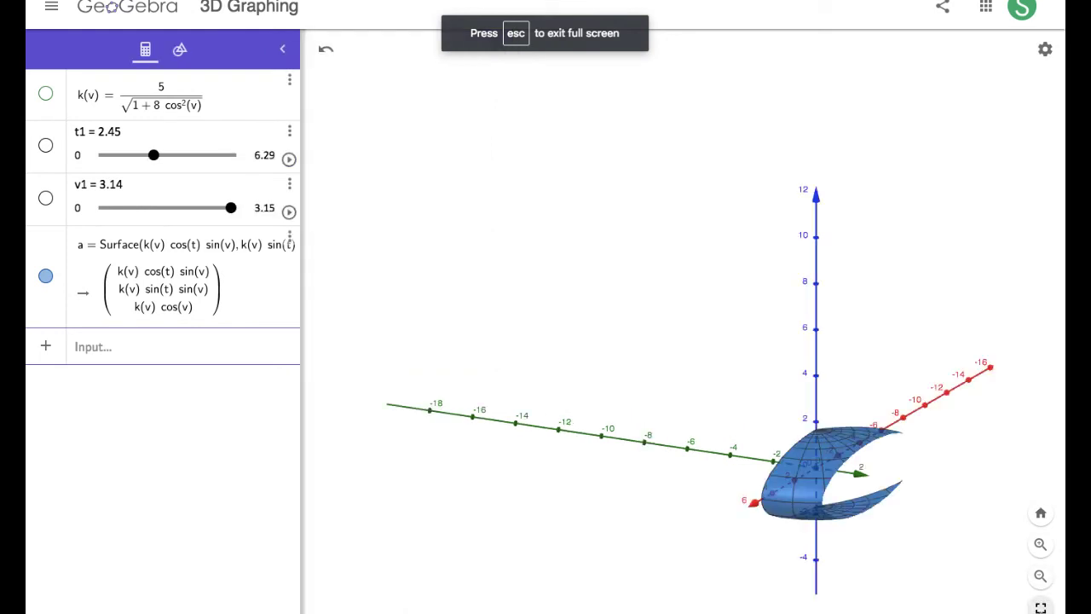
click(1040, 607)
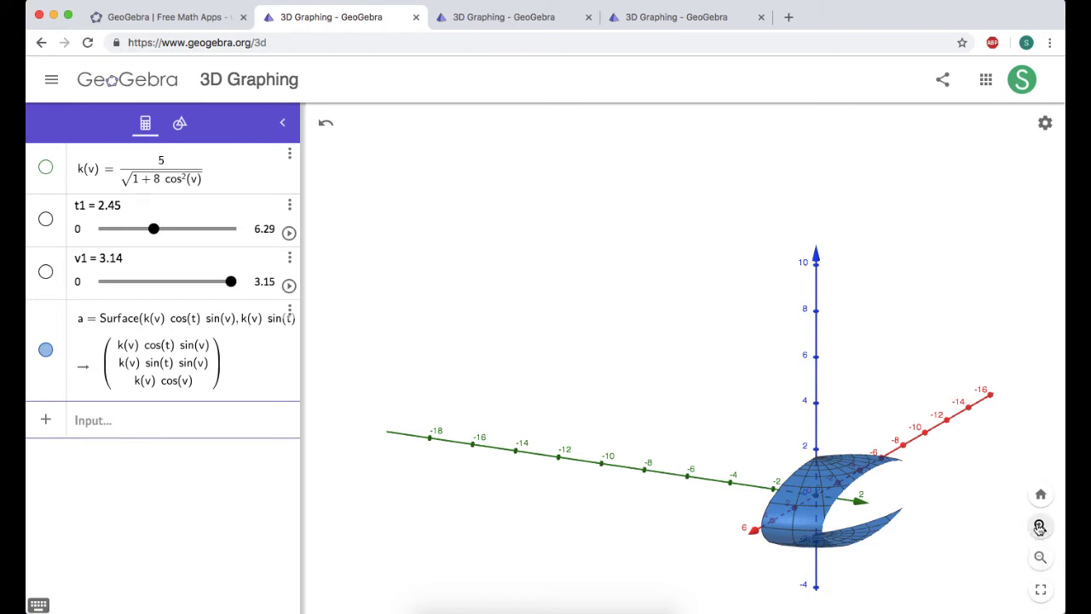
click(1041, 495)
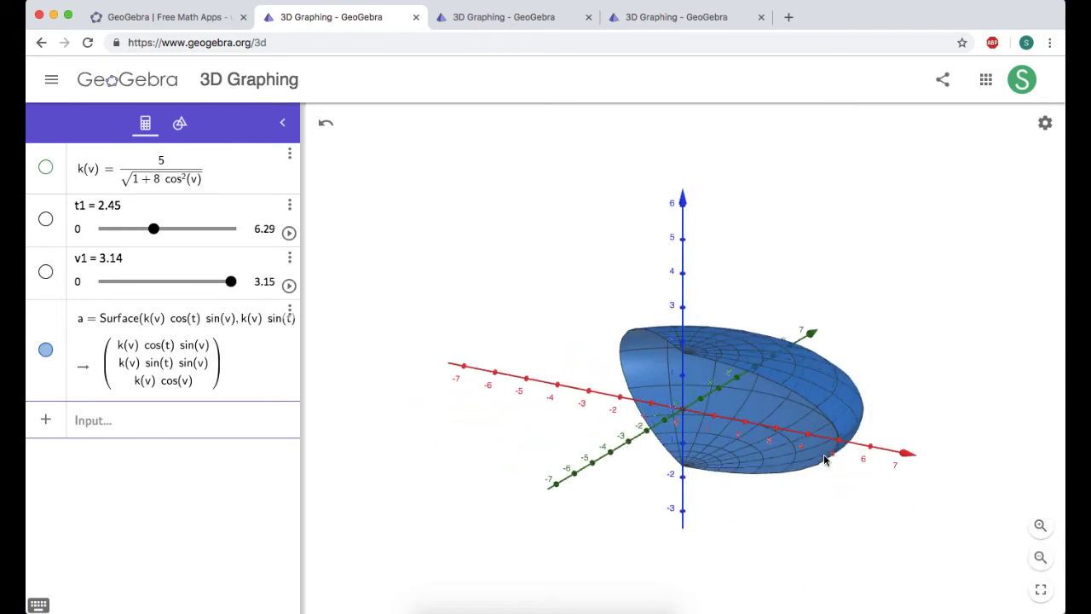
drag(824, 461, 786, 451)
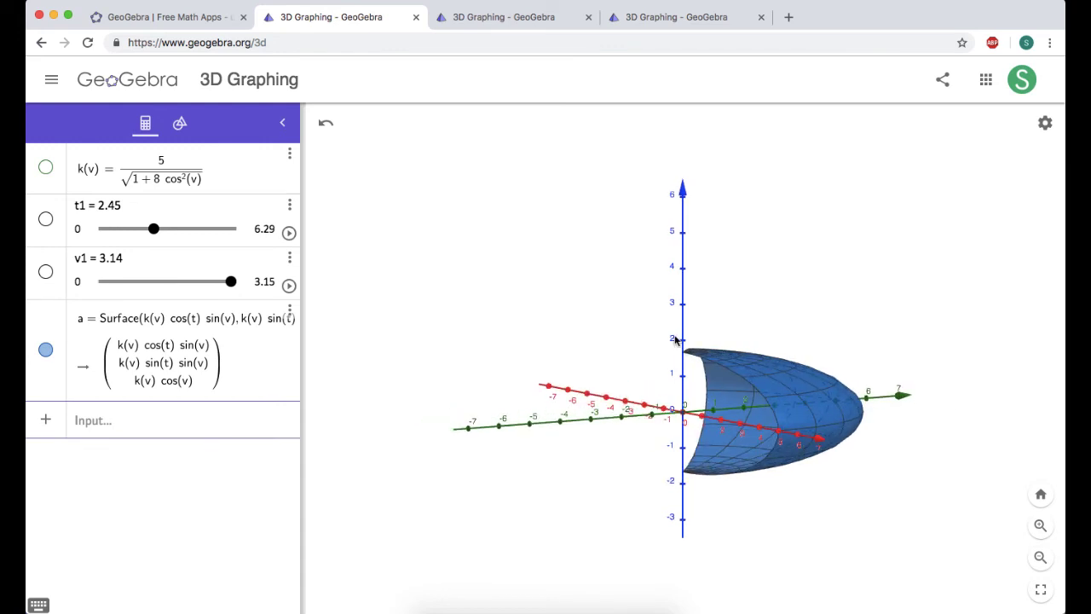
Step: Set the numerator of k(v) to 7 and inspect the surface from the side and from above
click(160, 162)
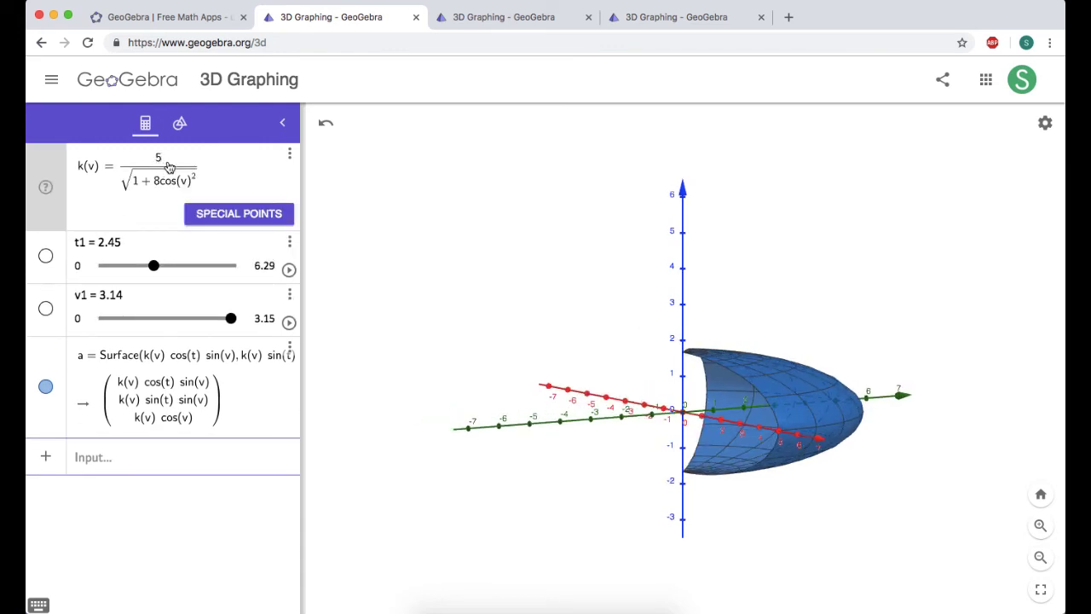
key(BackSpace)
text(7)
key(Return)
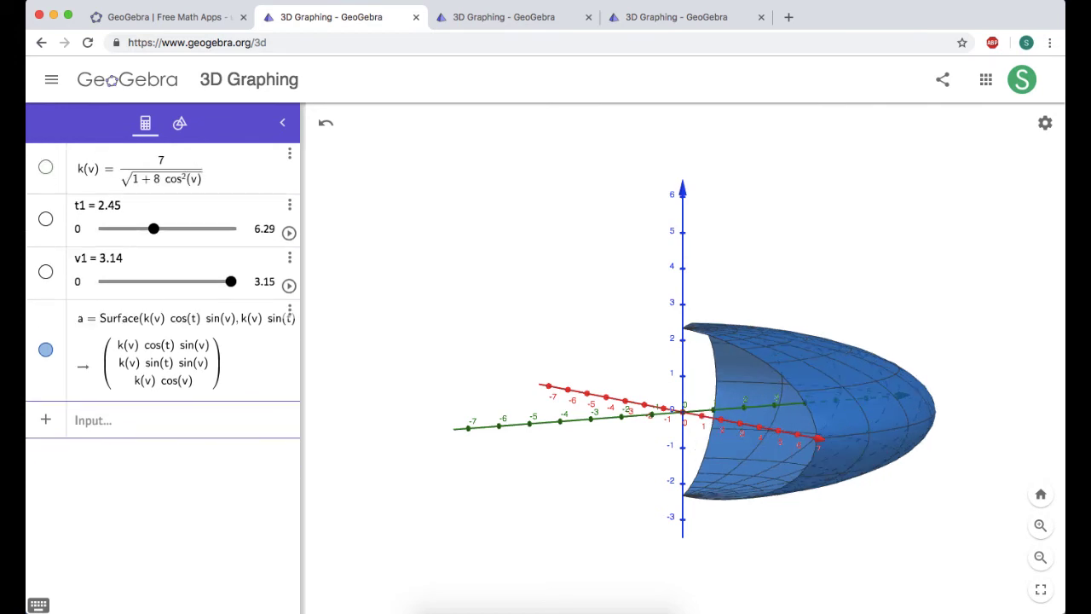
mouse_move(758, 477)
mouse_down()
mouse_move(719, 476)
mouse_move(743, 495)
mouse_move(766, 478)
mouse_up()
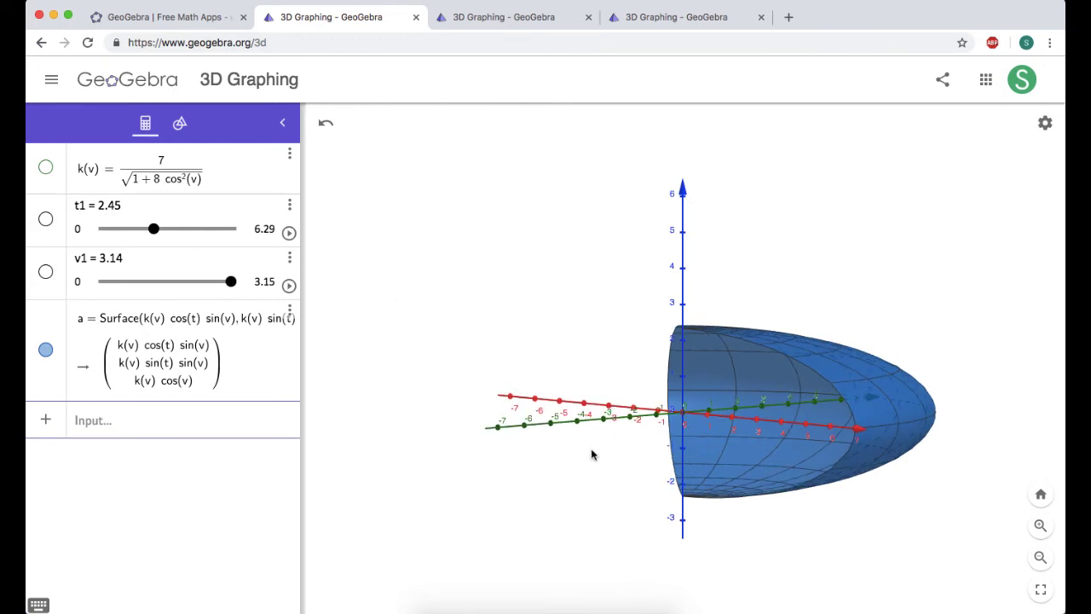
drag(591, 454, 529, 468)
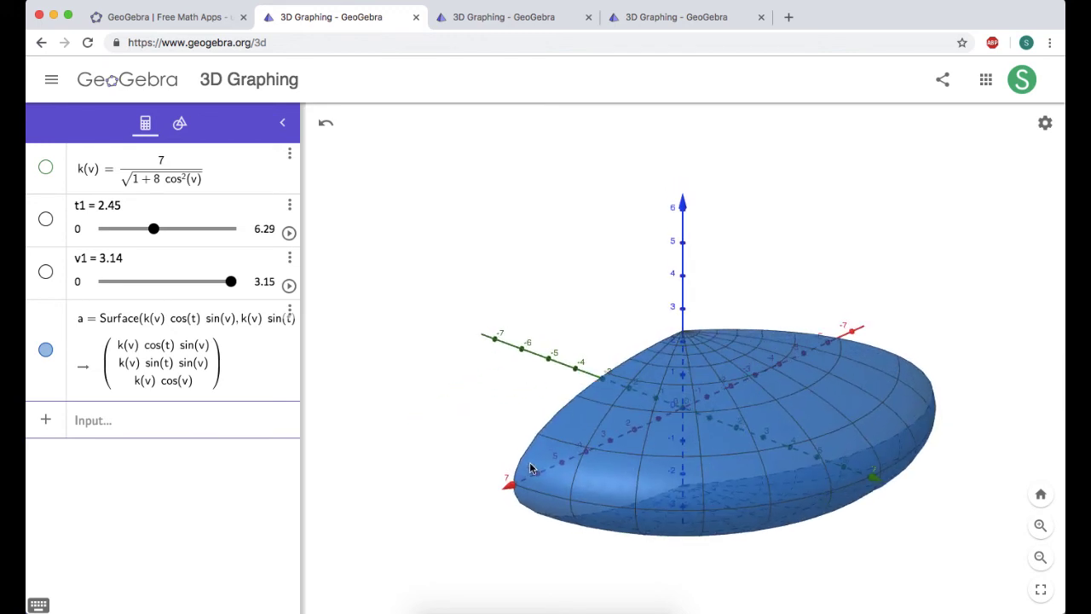
Step: Restore the numerator of k(v) to 3 and move the t1 slider to 6.29 to show the full ellipsoid
click(161, 164)
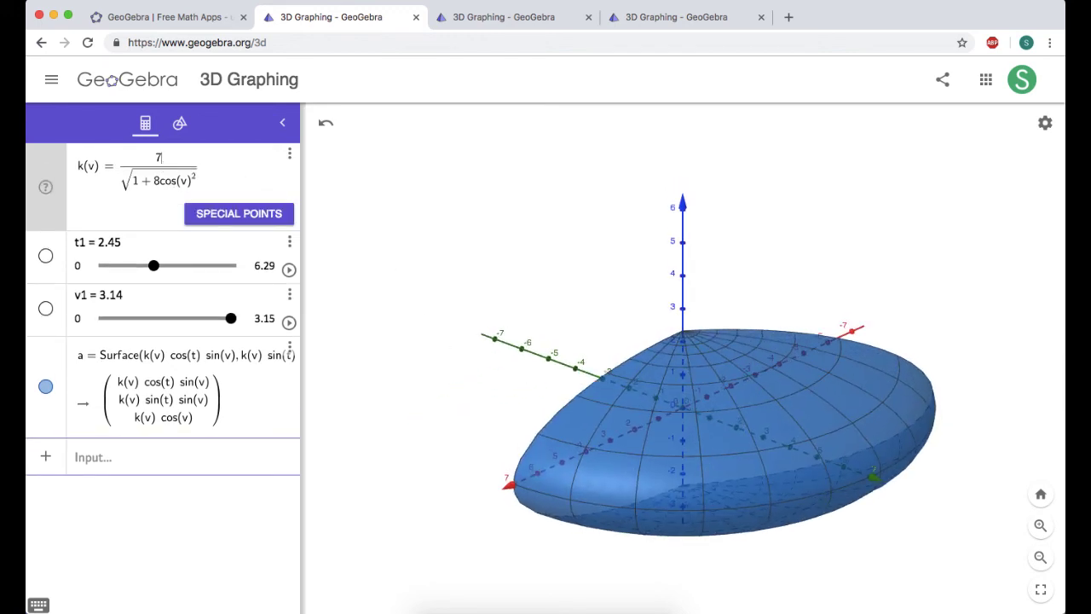
key(Escape)
key(Return)
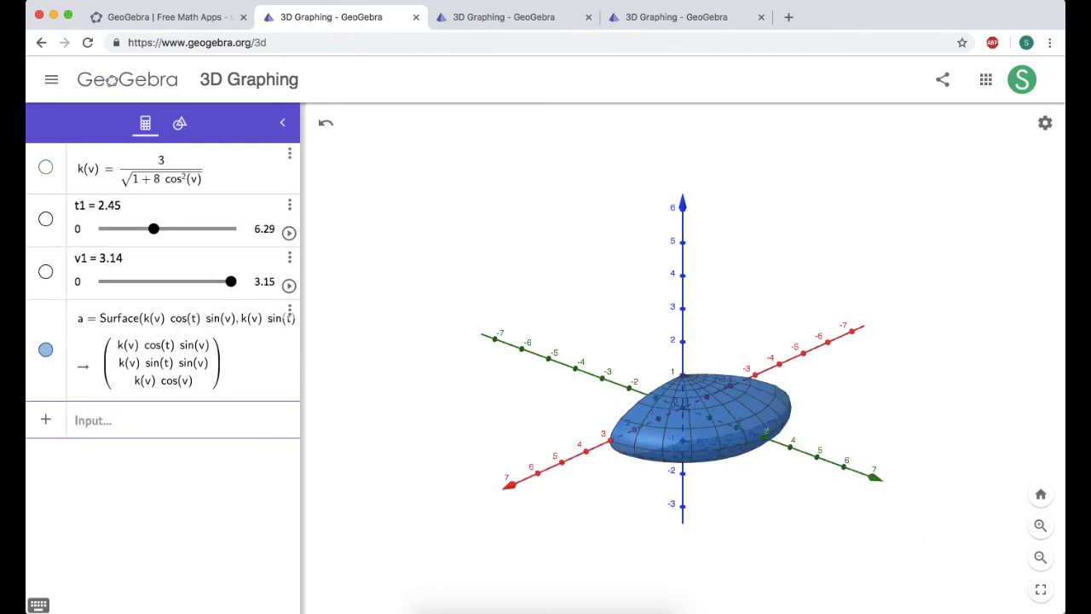
drag(157, 232, 253, 232)
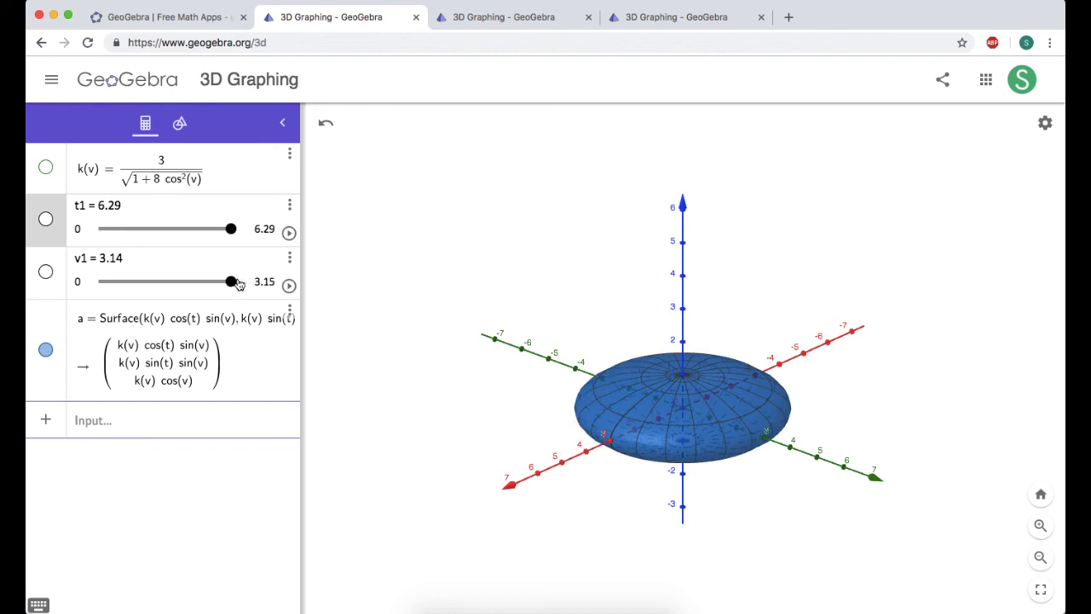
mouse_move(893, 478)
mouse_down()
mouse_move(889, 460)
mouse_move(837, 445)
mouse_move(832, 477)
mouse_move(881, 474)
mouse_up()
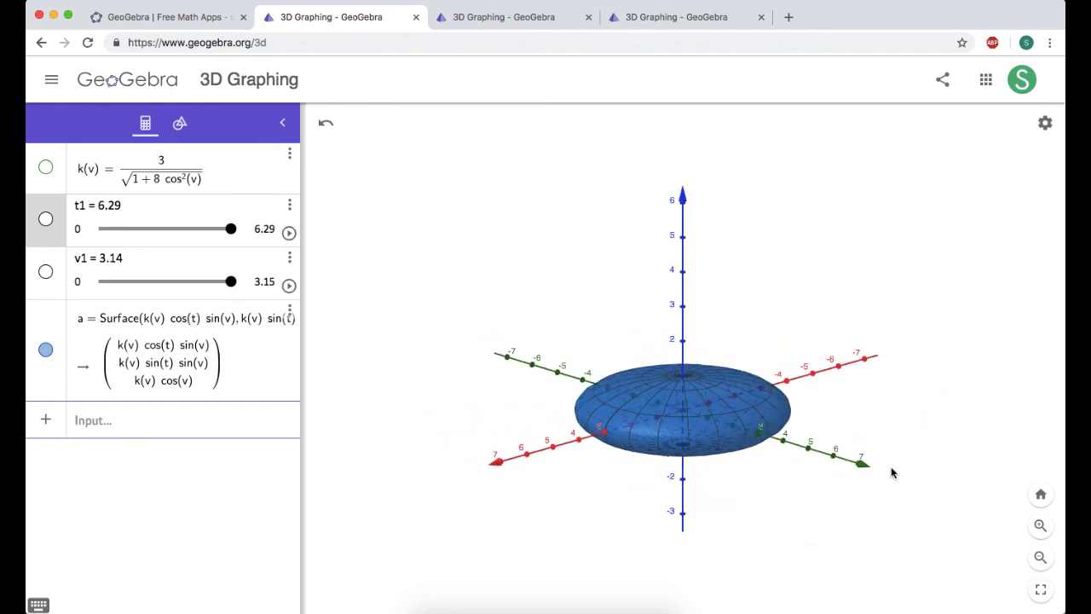